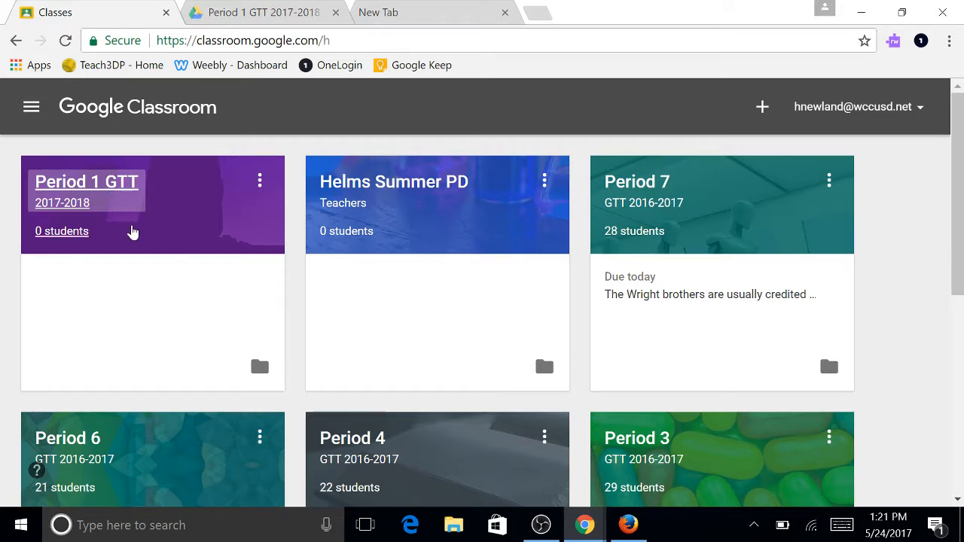
Step: Open the Period 1 GTT 2017-2018 class and start creating a new question in its stream
{"action": "left_click", "coordinate": [113, 193]}
{"action": "scroll", "coordinate": [458, 349], "scroll_direction": "down", "scroll_amount": 4}
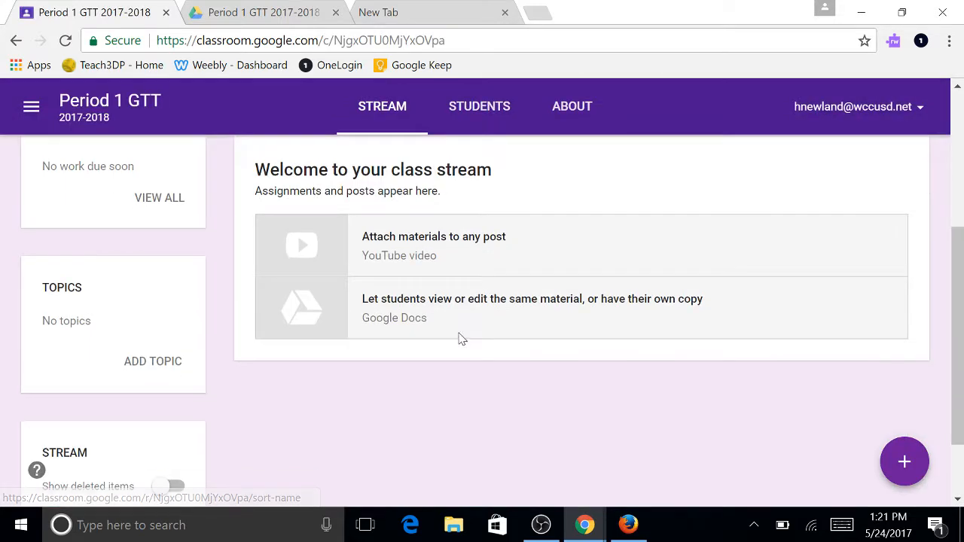
{"action": "scroll", "coordinate": [830, 330], "scroll_direction": "up", "scroll_amount": 1}
{"action": "mouse_move", "coordinate": [906, 462]}
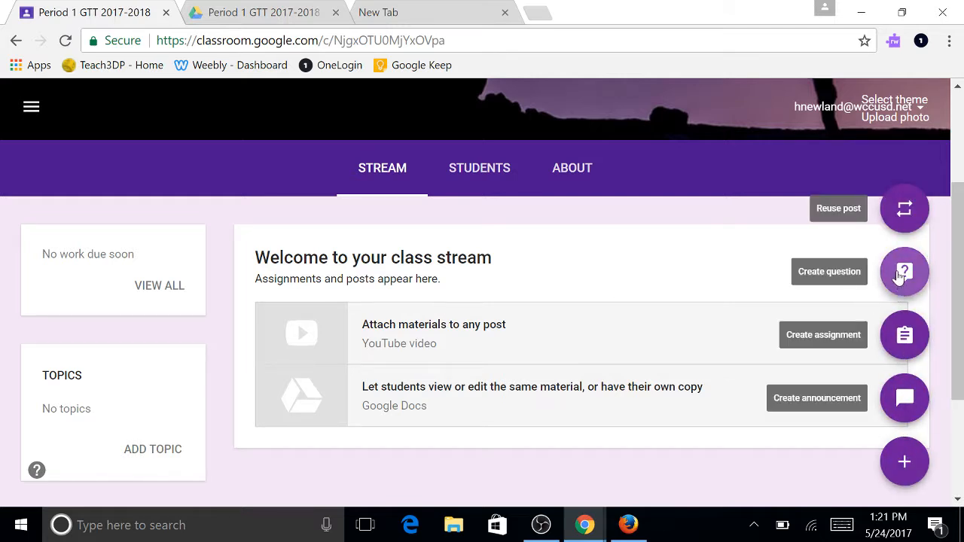
{"action": "left_click", "coordinate": [903, 273]}
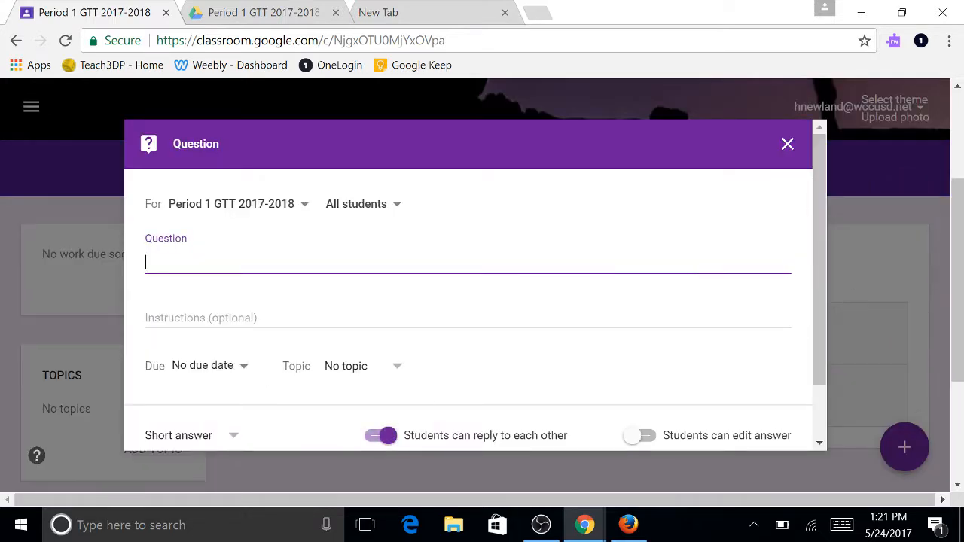
{"action": "type", "text": "Who was the first human to "}
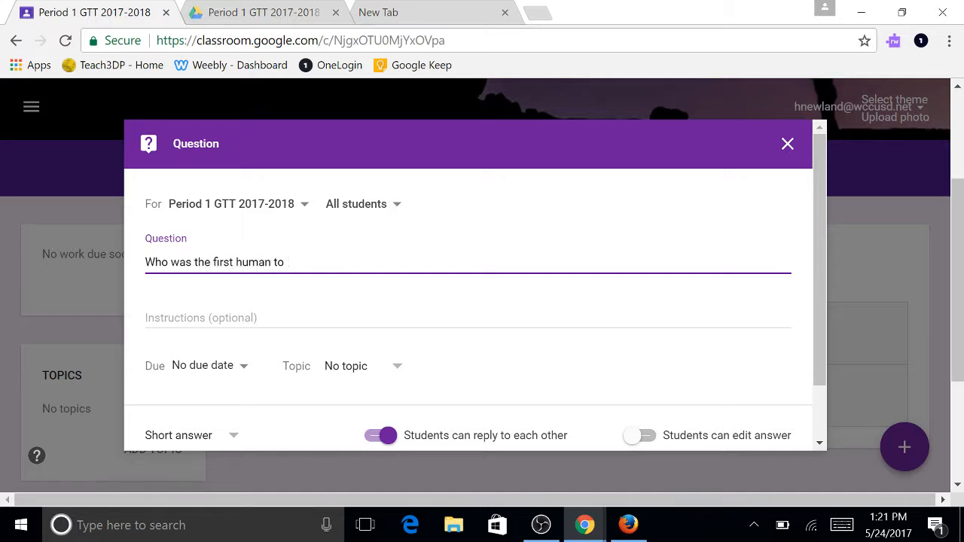
{"action": "type", "text": "visit spac"}
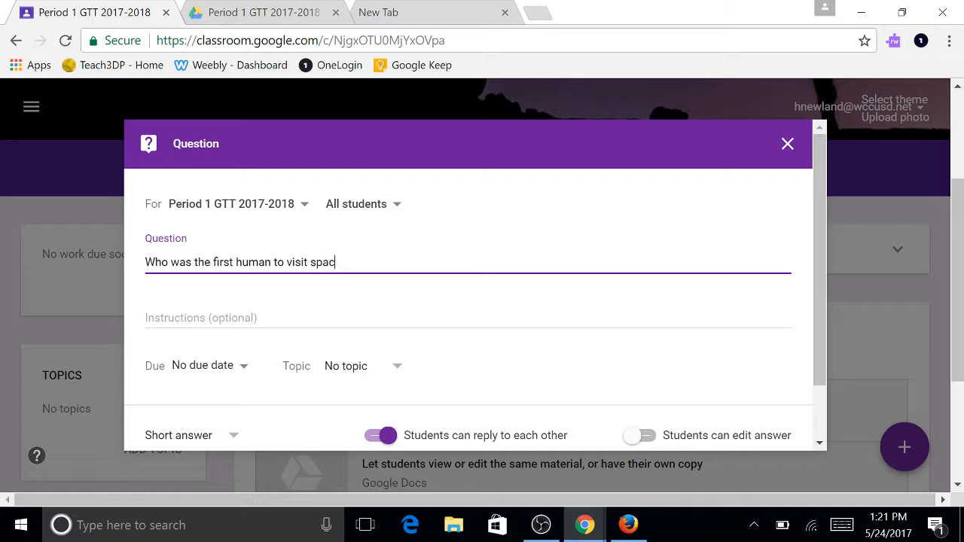
{"action": "type", "text": "e"}
{"action": "type", "text": "?"}
{"action": "key", "text": "BackSpace"}
{"action": "key", "text": "BackSpace"}
{"action": "key", "text": "BackSpace"}
{"action": "key", "text": "BackSpace"}
{"action": "key", "text": "BackSpace"}
{"action": "key", "text": "BackSpace"}
{"action": "key", "text": "BackSpace"}
{"action": "key", "text": "BackSpace"}
{"action": "key", "text": "BackSpace"}
{"action": "key", "text": "BackSpace"}
{"action": "key", "text": "BackSpace"}
{"action": "key", "text": "BackSpace"}
{"action": "key", "text": "BackSpace"}
{"action": "key", "text": "BackSpace"}
{"action": "key", "text": "BackSpace"}
{"action": "key", "text": "BackSpace"}
{"action": "key", "text": "BackSpace"}
{"action": "key", "text": "BackSpace"}
{"action": "key", "text": "BackSpace"}
{"action": "key", "text": "BackSpace"}
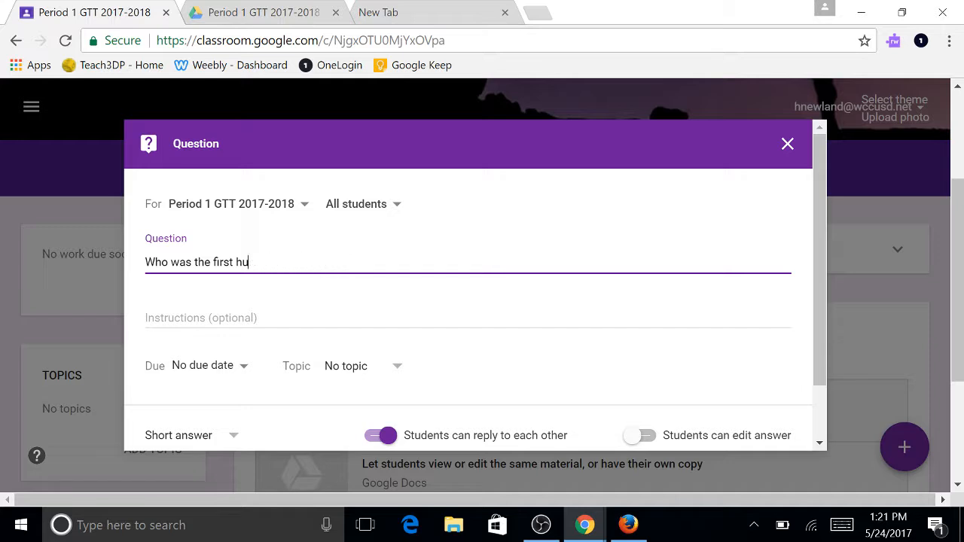
{"action": "key", "text": "BackSpace"}
{"action": "key", "text": "BackSpace"}
{"action": "key", "text": "BackSpace"}
{"action": "key", "text": "BackSpace"}
{"action": "key", "text": "BackSpace"}
Step: Enter the question "What was the name of the first human to go into space? What country were they from? Did they live through that first mission?"
{"action": "type", "text": "What "}
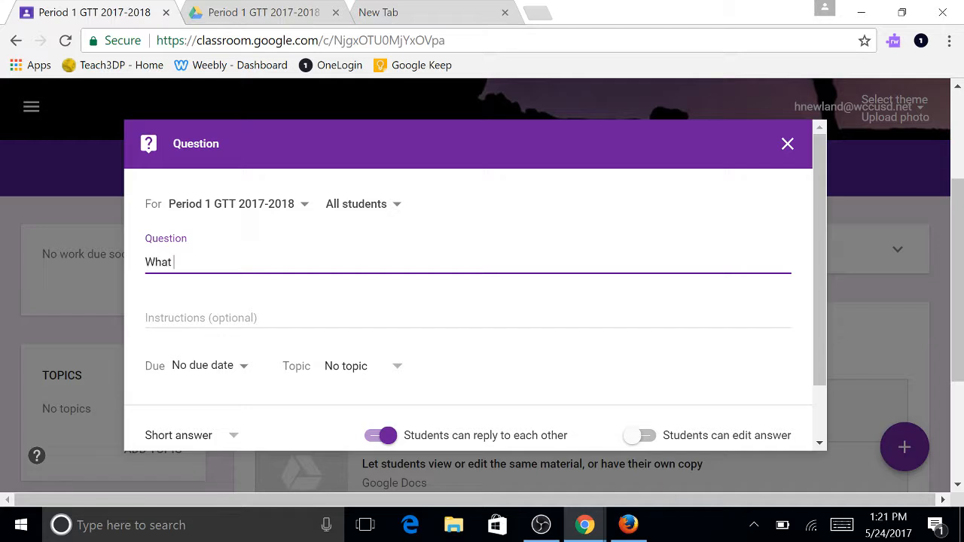
{"action": "type", "text": "was the name of the first per"}
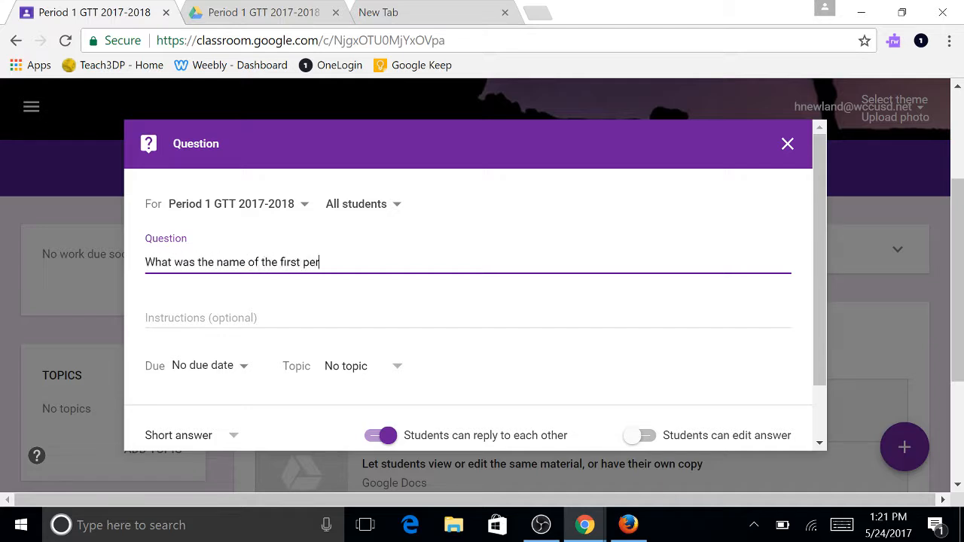
{"action": "key", "text": "BackSpace"}
{"action": "key", "text": "BackSpace"}
{"action": "key", "text": "BackSpace"}
{"action": "type", "text": "human to go into s"}
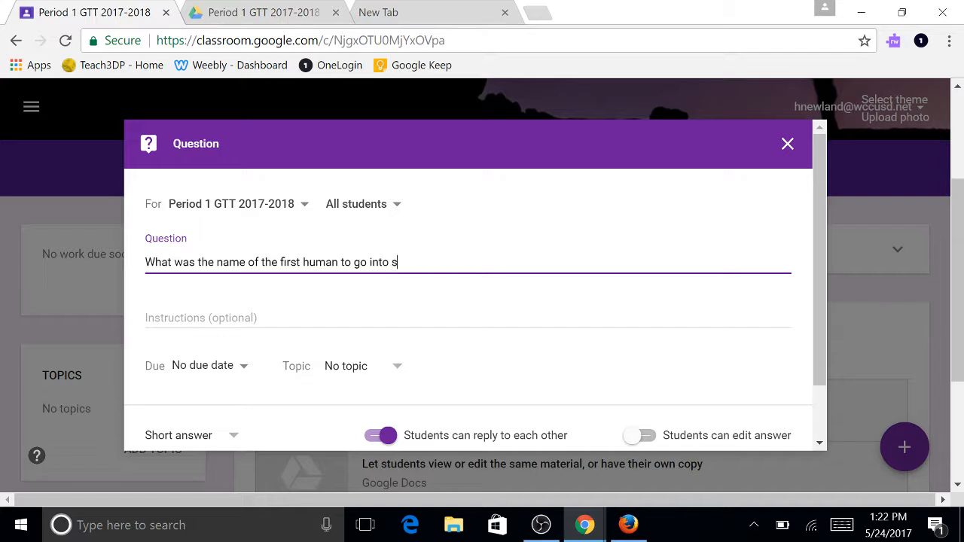
{"action": "type", "text": "pace?  What country "}
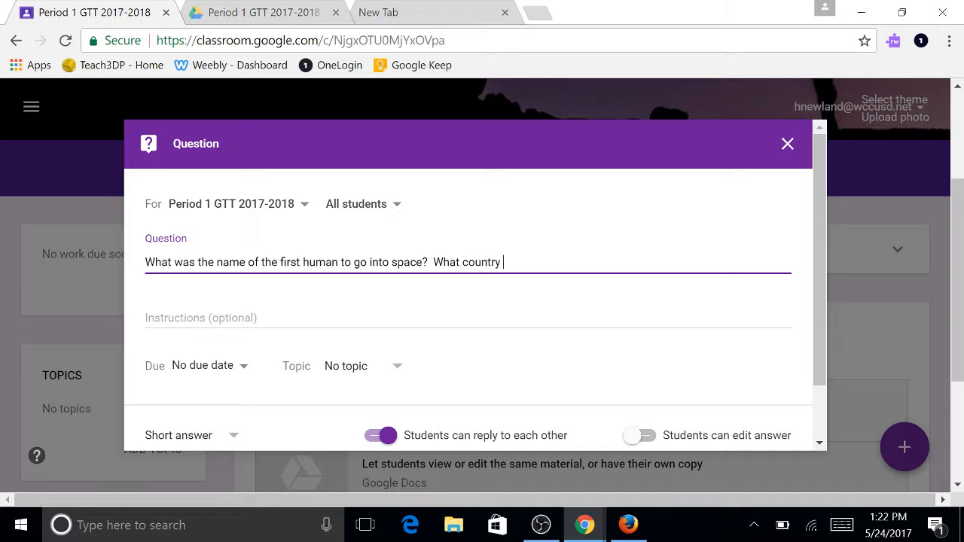
{"action": "type", "text": "were they from?"}
{"action": "type", "text": "Di"}
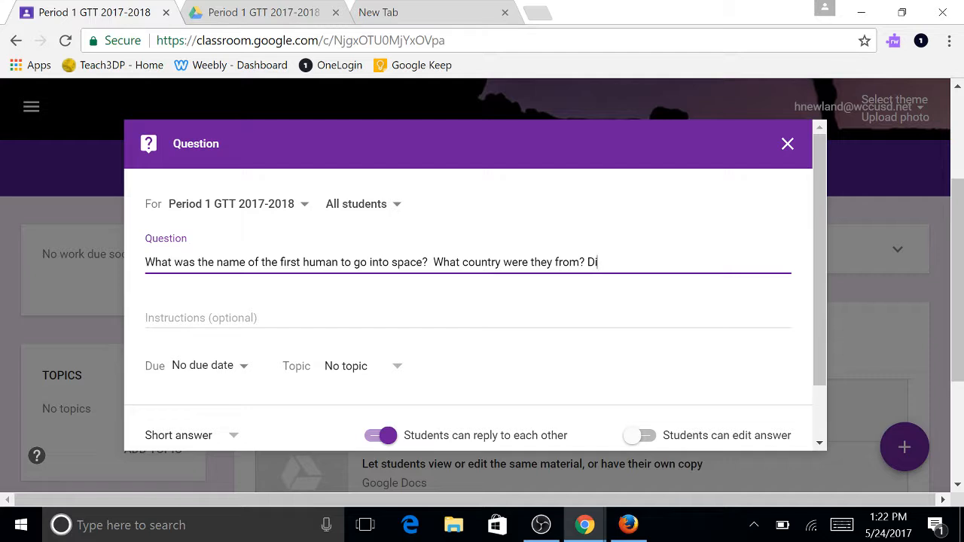
{"action": "type", "text": "d they live through"}
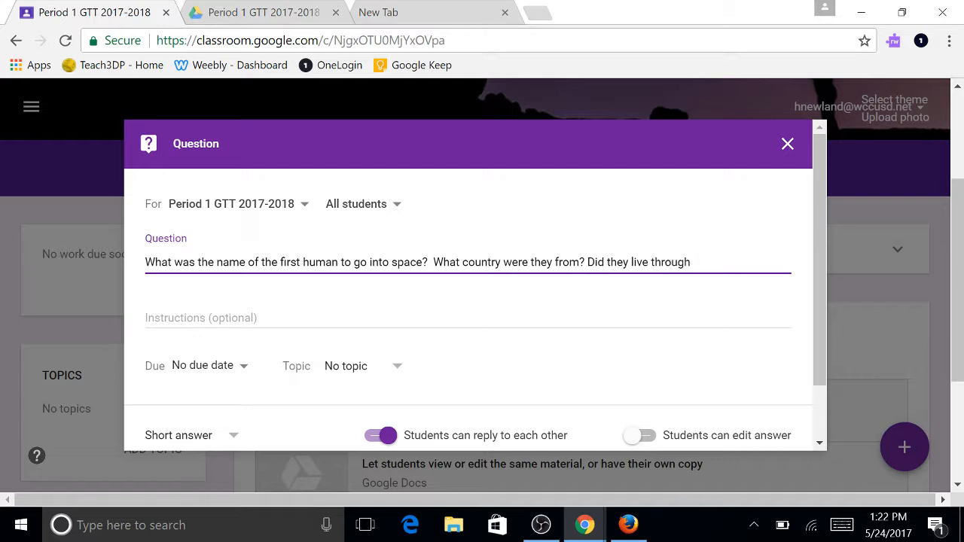
{"action": "type", "text": "tthat first mission?"}
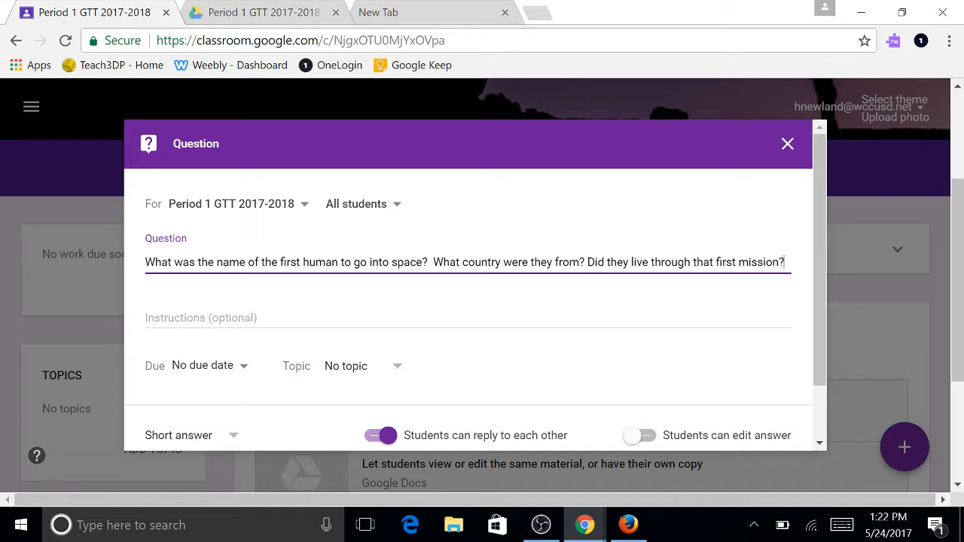
Step: Fill in the instructions with "Ex answer:" followed by a sample person's full name and "France, he lived."
{"action": "key", "text": "Tab"}
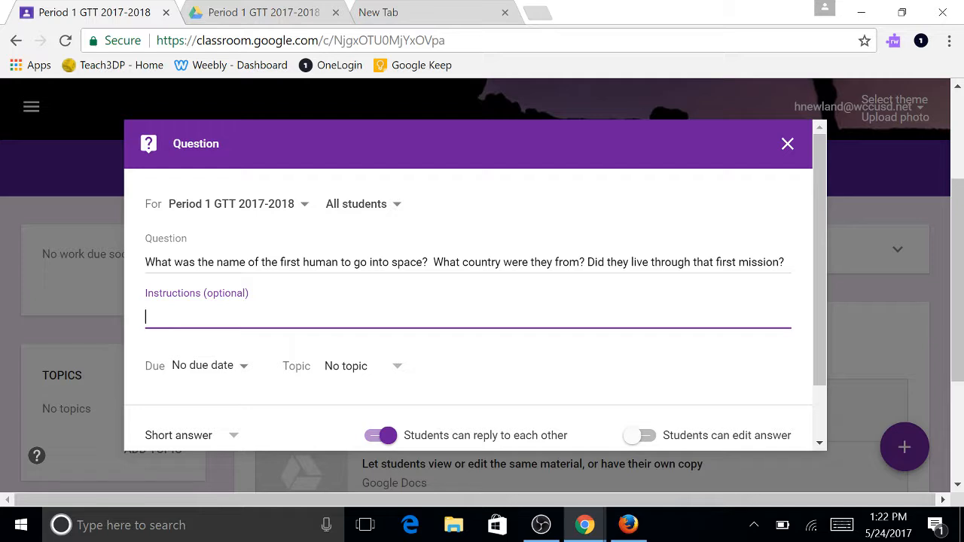
{"action": "type", "text": "Ex."}
{"action": "key", "text": "BackSpace"}
{"action": "type", "text": "answer"}
{"action": "type", "text": ":"}
{"action": "type", "text": "Gero"}
{"action": "key", "text": "BackSpace"}
{"action": "key", "text": "BackSpace"}
{"action": "type", "text": "orge"}
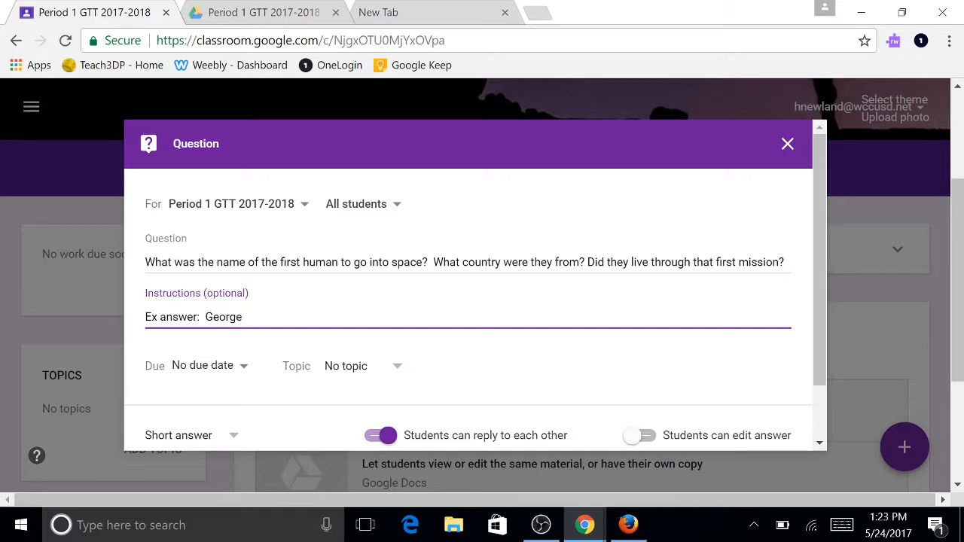
{"action": "type", "text": " Montes"}
{"action": "key", "text": "BackSpace"}
{"action": "type", "text": "s,"}
{"action": "type", "text": "France, he lived."}
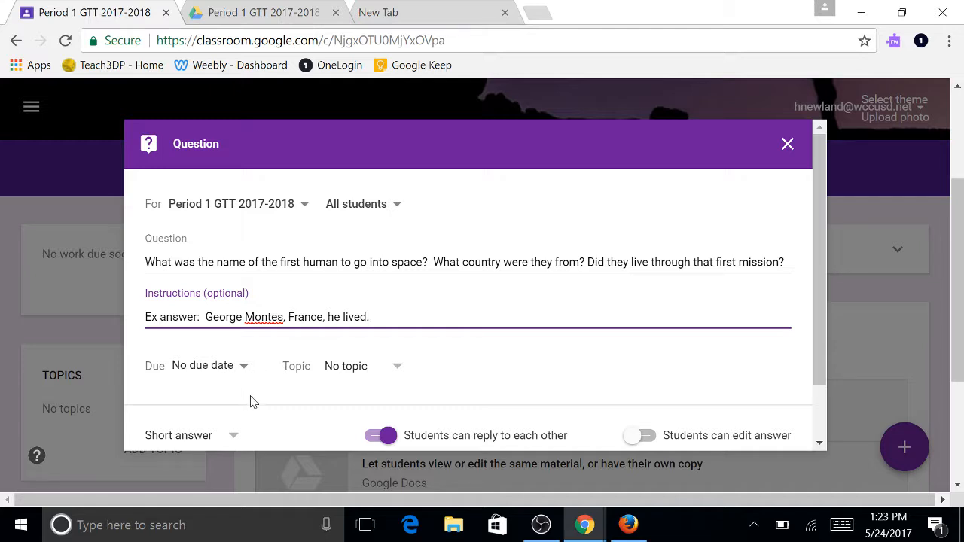
Step: Set the question's due date to May 24, 2017, without a due time
{"action": "left_click", "coordinate": [239, 371]}
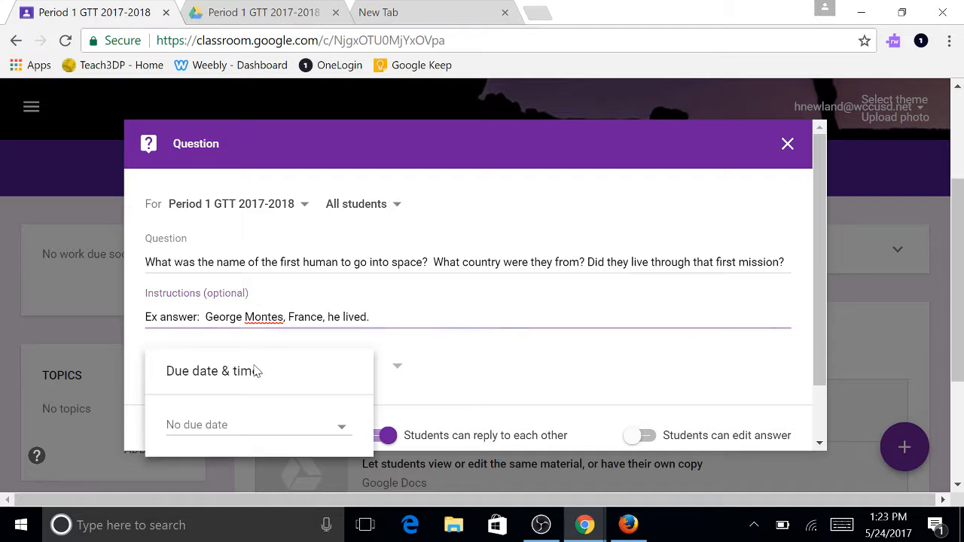
{"action": "left_click", "coordinate": [344, 431]}
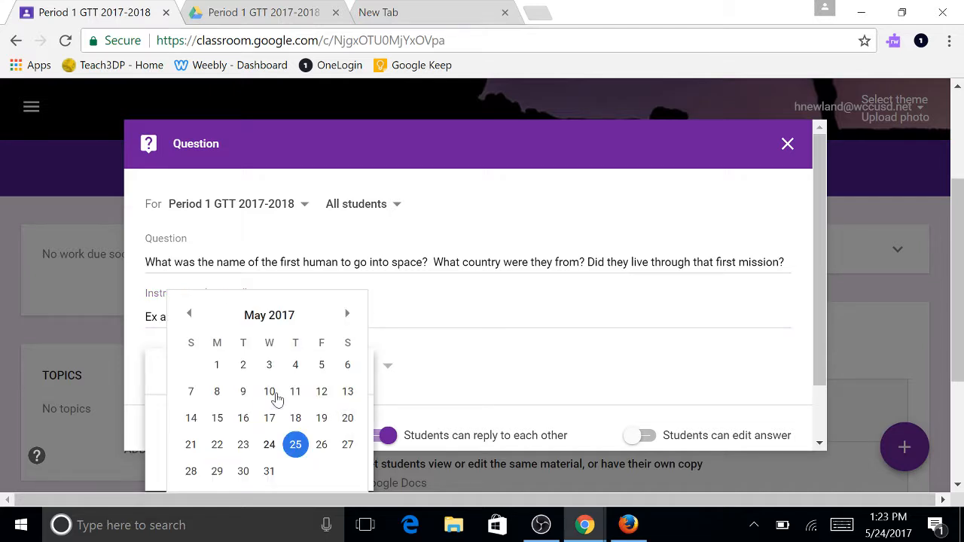
{"action": "left_click", "coordinate": [271, 445]}
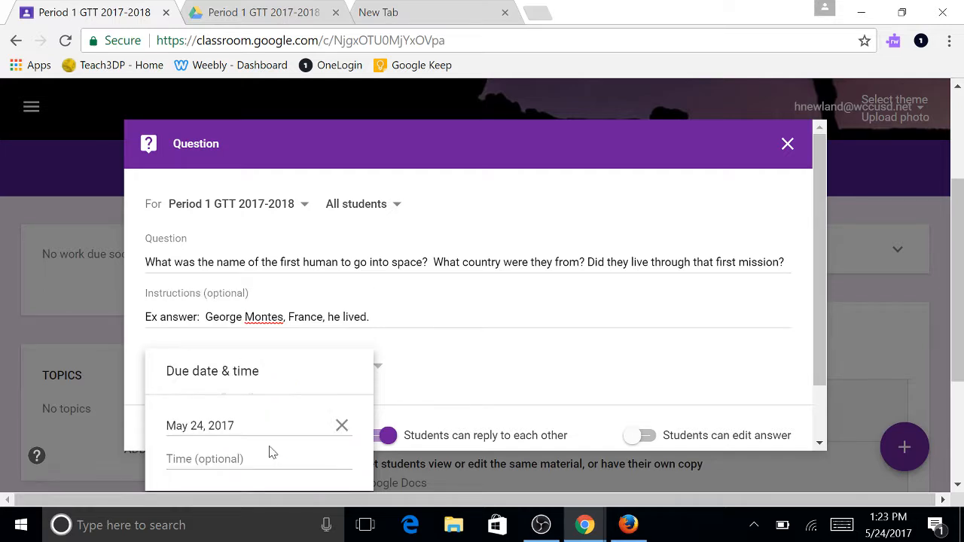
{"action": "left_click", "coordinate": [421, 393]}
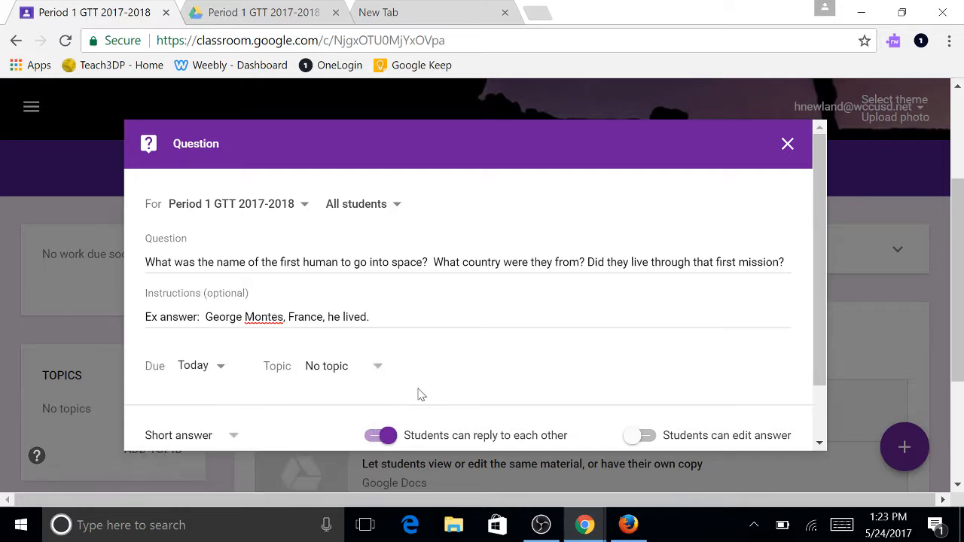
Step: Create a new topic named "Warm Up" for the question
{"action": "left_click", "coordinate": [372, 371]}
{"action": "left_click", "coordinate": [364, 396]}
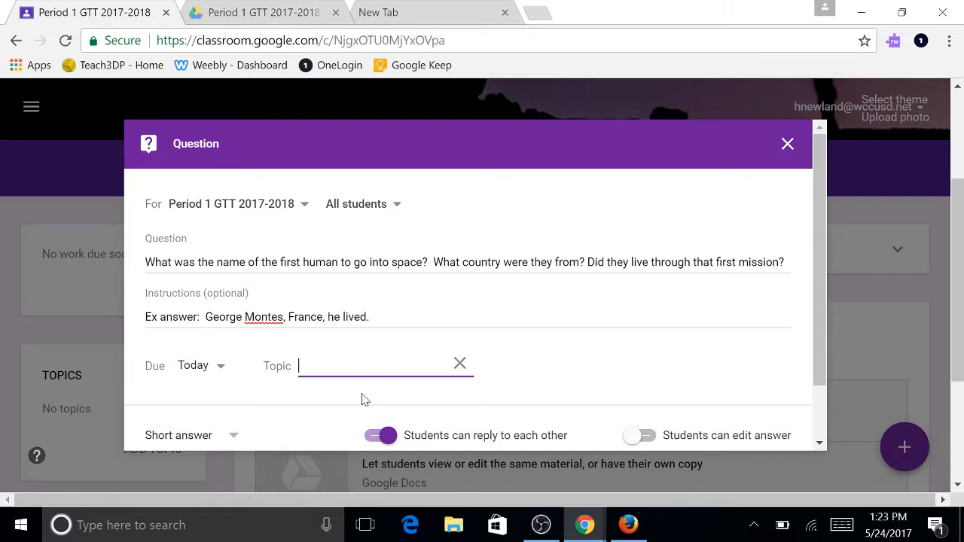
{"action": "type", "text": "Warm Ups"}
{"action": "key", "text": "BackSpace"}
Step: Examine which classes and which students the question can be assigned to, leaving the selection as it is
{"action": "scroll", "coordinate": [520, 356], "scroll_direction": "down", "scroll_amount": 1}
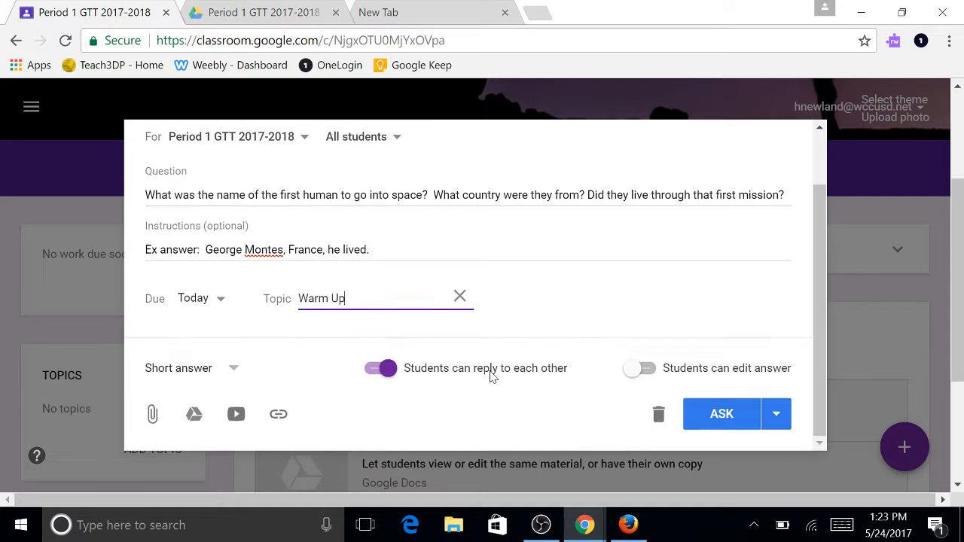
{"action": "scroll", "coordinate": [491, 361], "scroll_direction": "up", "scroll_amount": 1}
{"action": "scroll", "coordinate": [488, 347], "scroll_direction": "down", "scroll_amount": 1}
{"action": "scroll", "coordinate": [486, 345], "scroll_direction": "up", "scroll_amount": 1}
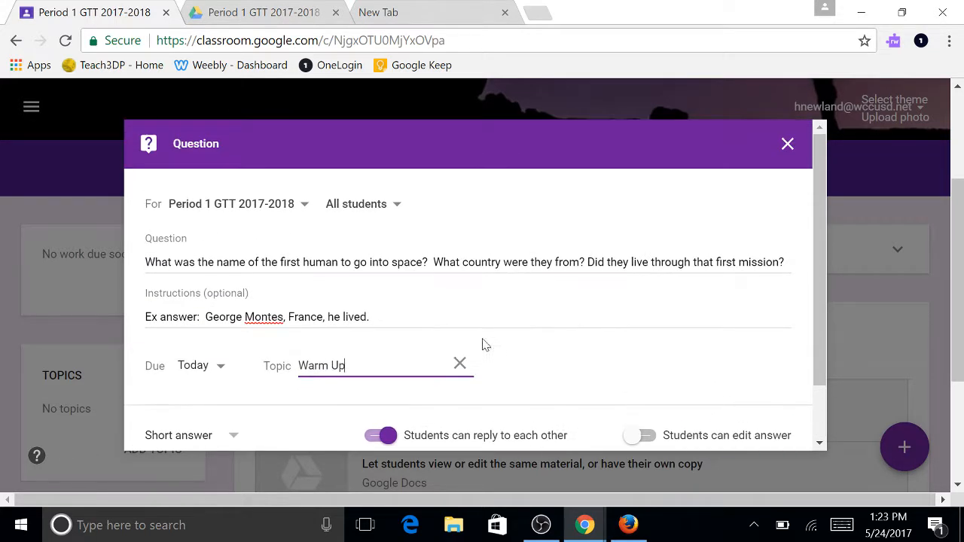
{"action": "left_click", "coordinate": [305, 205]}
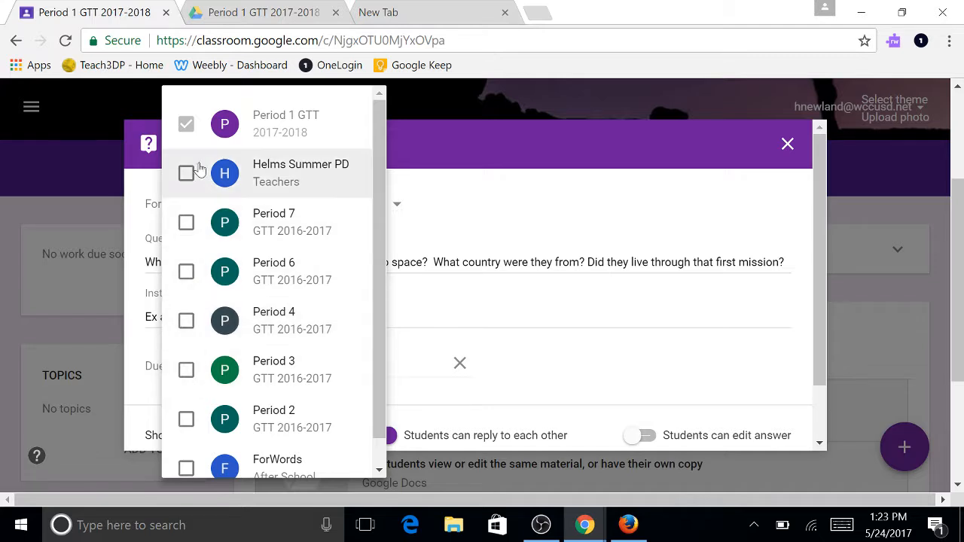
{"action": "left_click", "coordinate": [506, 139]}
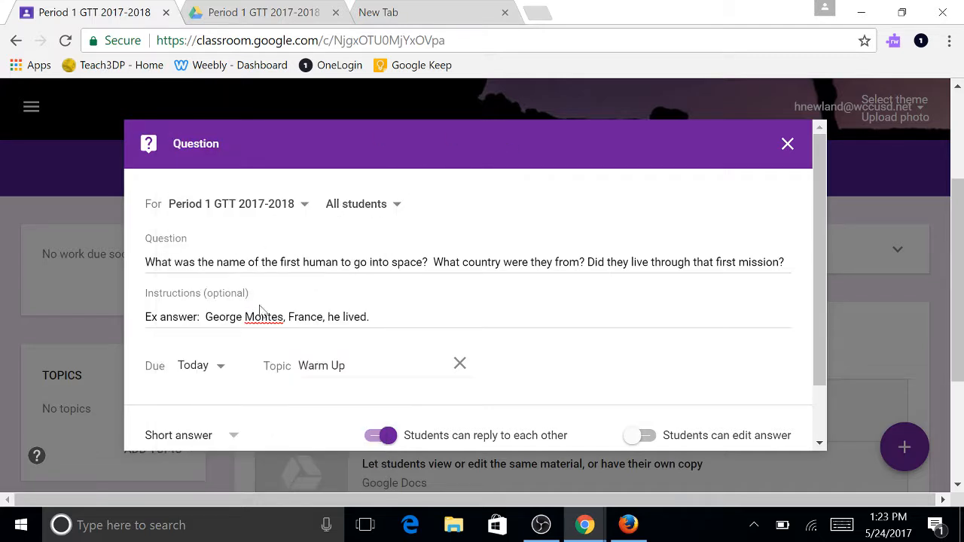
{"action": "left_click", "coordinate": [396, 207]}
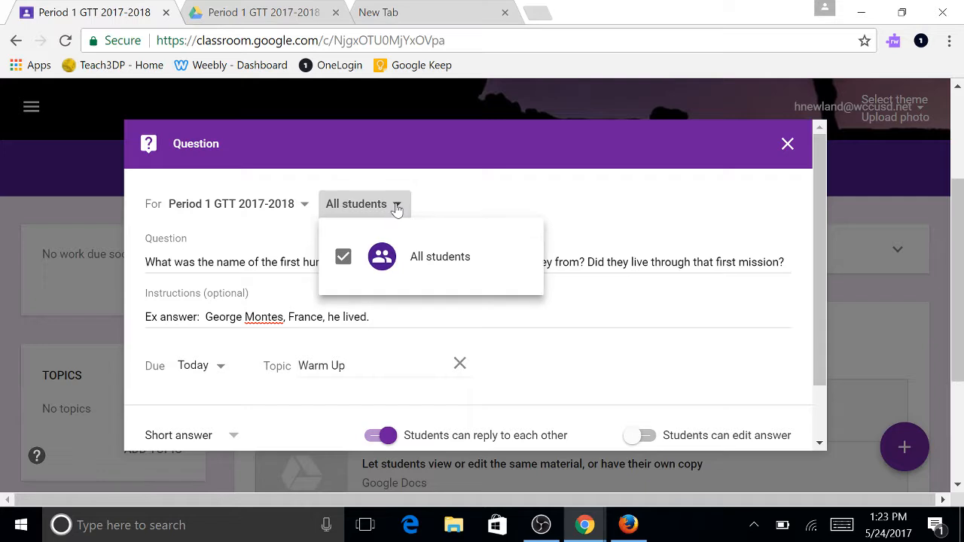
{"action": "left_click", "coordinate": [396, 207]}
Step: Keep the answer type as Short answer, turn off students replying to each other, and allow students to edit their answer
{"action": "scroll", "coordinate": [207, 282], "scroll_direction": "down", "scroll_amount": 2}
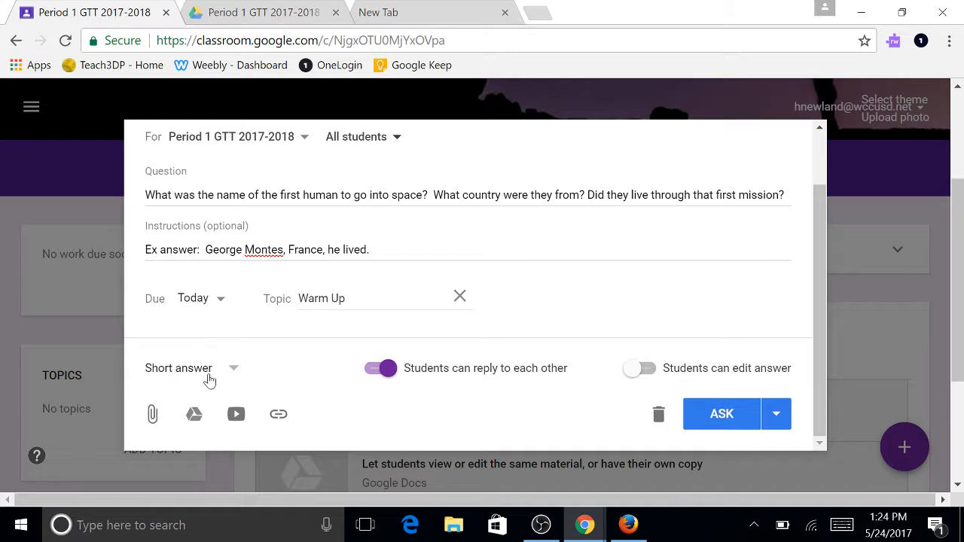
{"action": "left_click", "coordinate": [233, 372]}
{"action": "left_click", "coordinate": [203, 376]}
{"action": "left_click", "coordinate": [387, 370]}
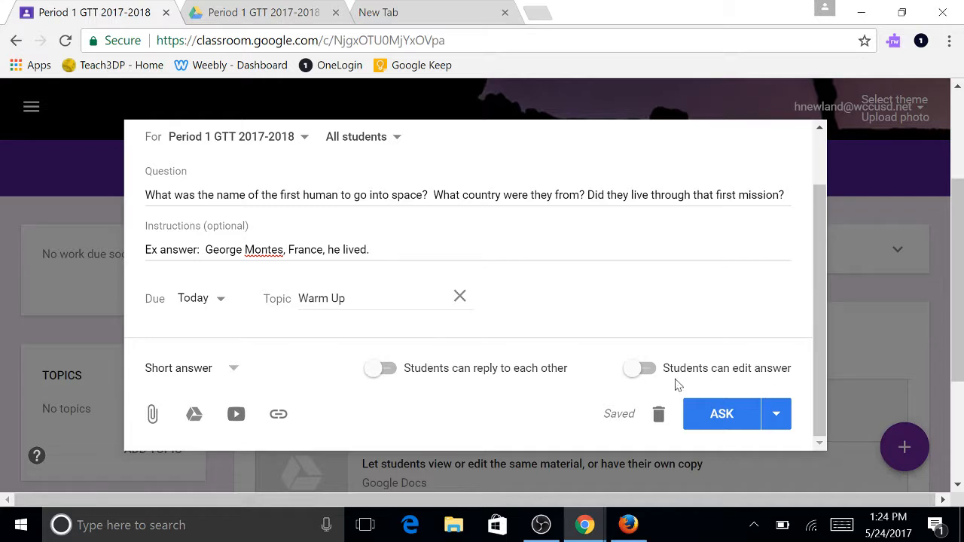
{"action": "left_click", "coordinate": [638, 369]}
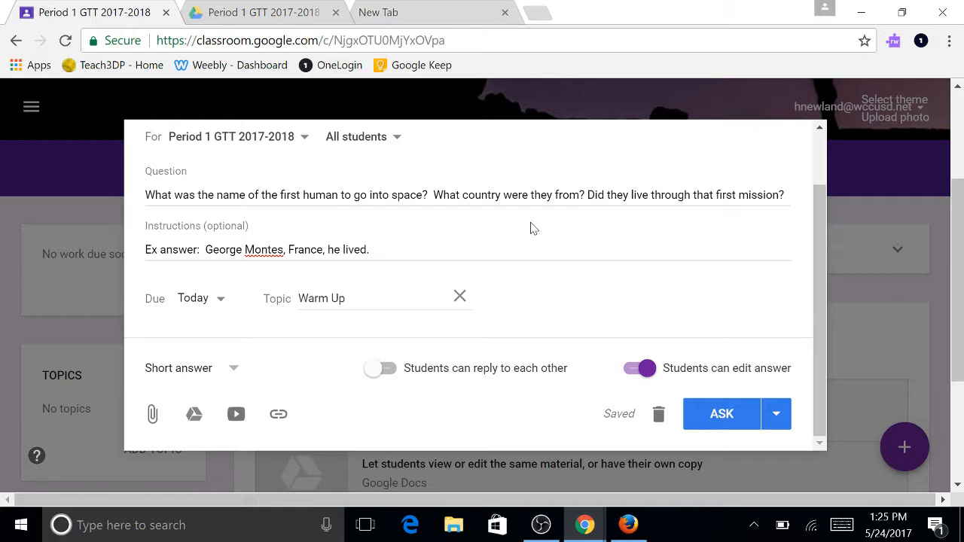
Step: Add the line "Use an online resource to find the correct answer. For example Google." above the example answer in the instructions
{"action": "left_click", "coordinate": [146, 250]}
{"action": "key", "text": "Return"}
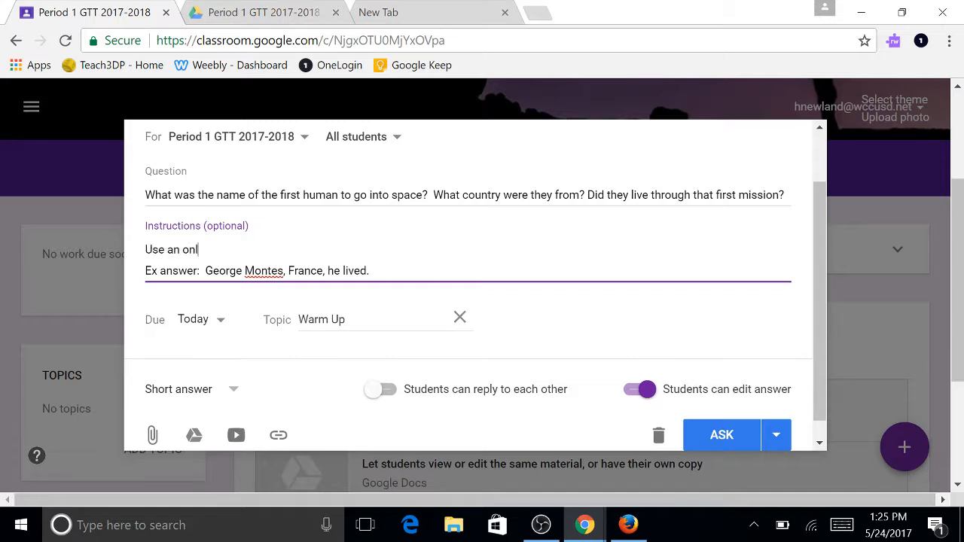
{"action": "type", "text": "Use an online resource to find the correct answer"}
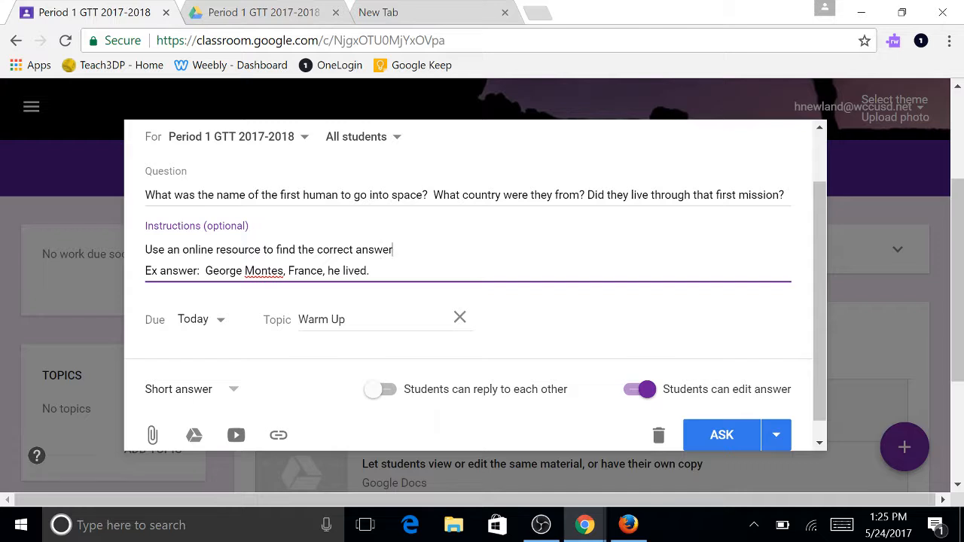
{"action": "type", "text": "."}
{"action": "key", "text": "BackSpace"}
{"action": "type", "text": ".  For example Google."}
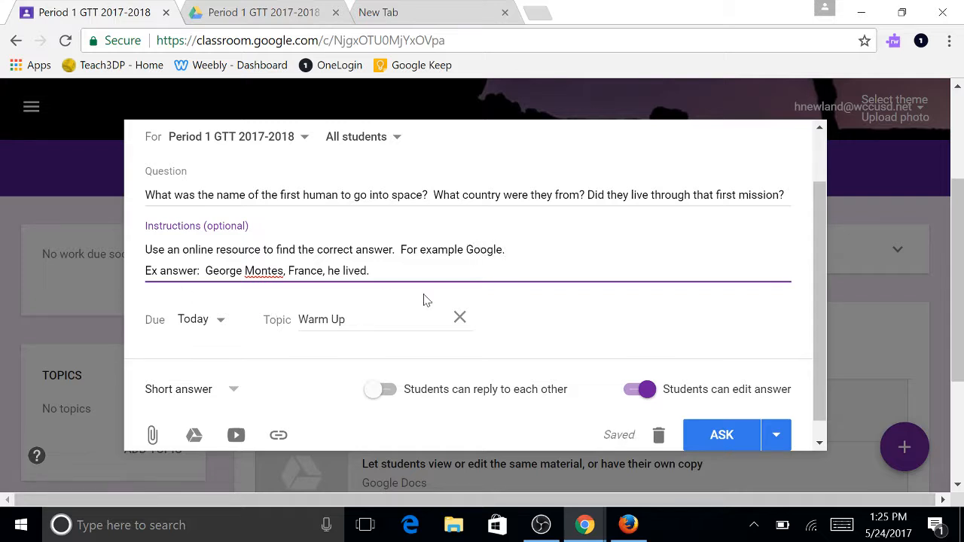
{"action": "scroll", "coordinate": [554, 336], "scroll_direction": "down", "scroll_amount": 1}
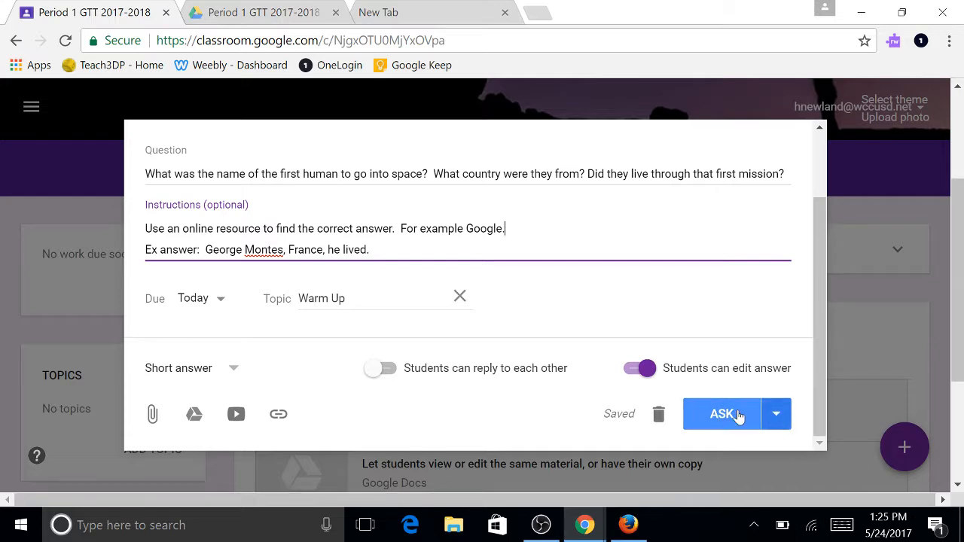
{"action": "scroll", "coordinate": [263, 309], "scroll_direction": "up", "scroll_amount": 1}
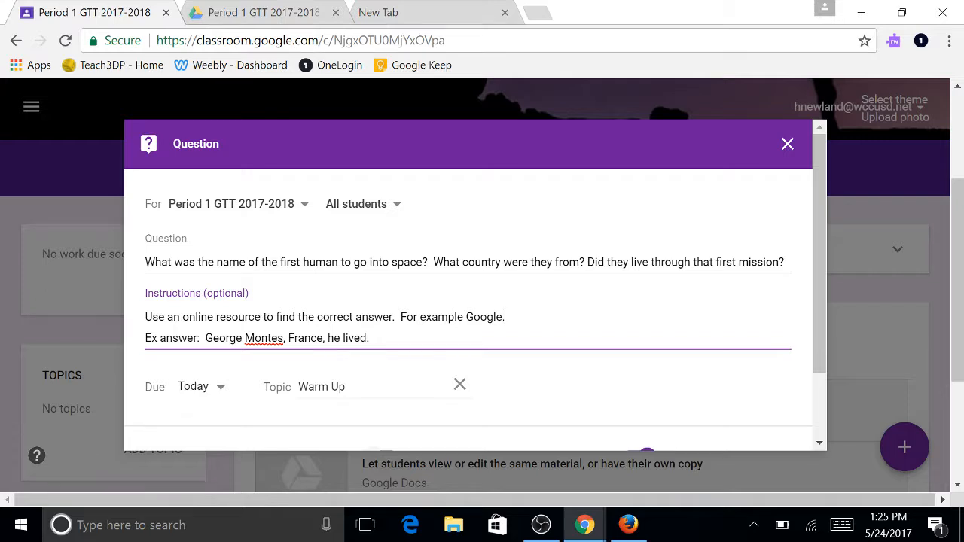
{"action": "scroll", "coordinate": [468, 301], "scroll_direction": "down", "scroll_amount": 1}
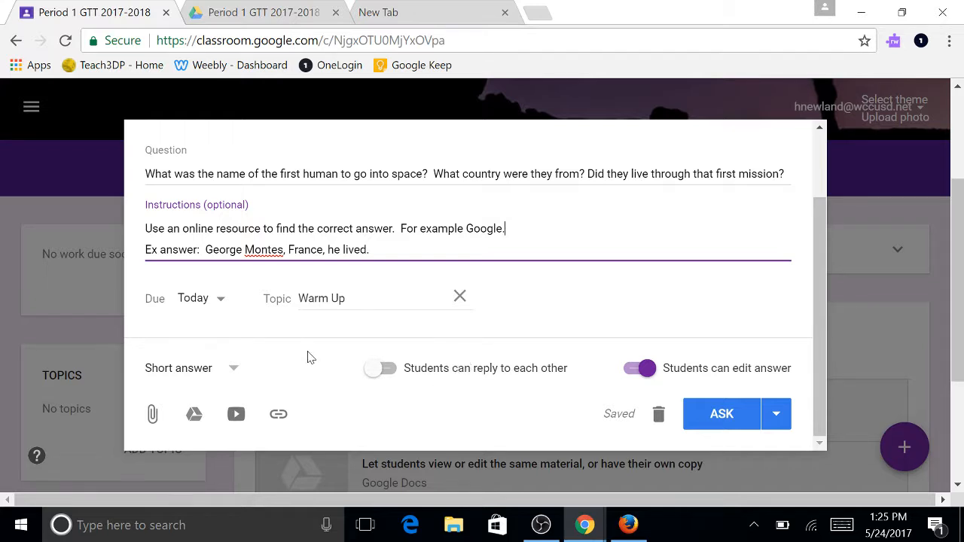
Step: Review the completed warm-up question form and post the question to the Period 1 GTT class
{"action": "scroll", "coordinate": [304, 357], "scroll_direction": "up", "scroll_amount": 2}
{"action": "scroll", "coordinate": [660, 374], "scroll_direction": "down", "scroll_amount": 2}
{"action": "scroll", "coordinate": [477, 293], "scroll_direction": "up", "scroll_amount": 2}
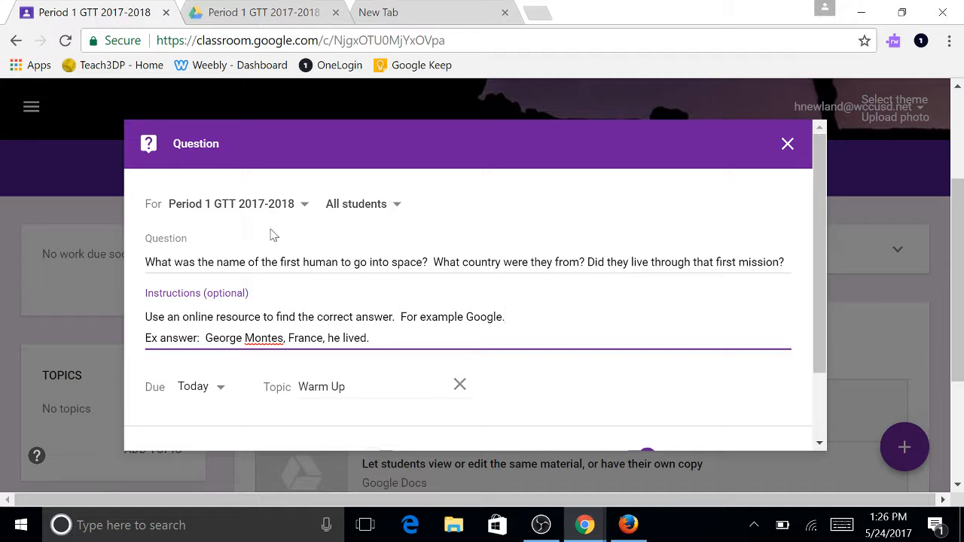
{"action": "scroll", "coordinate": [587, 362], "scroll_direction": "down", "scroll_amount": 2}
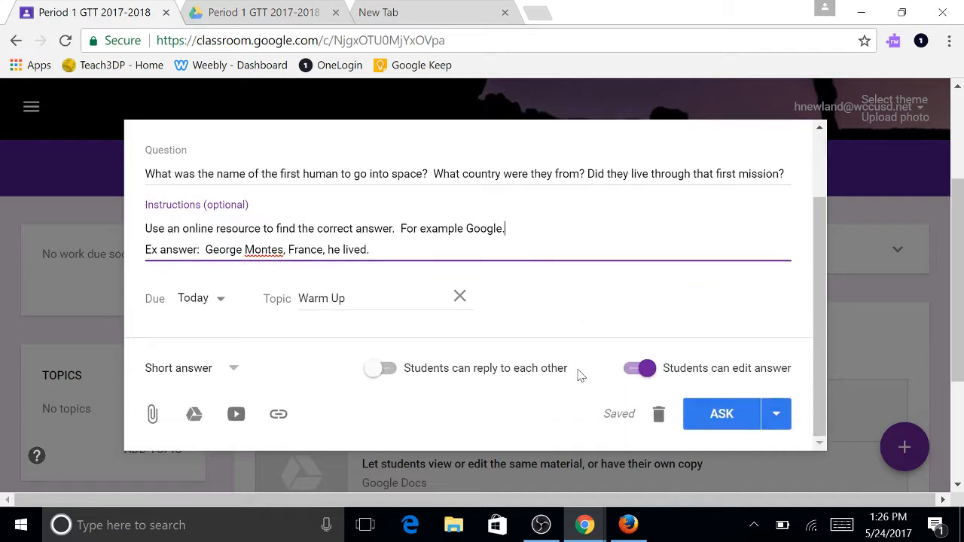
{"action": "scroll", "coordinate": [458, 290], "scroll_direction": "up", "scroll_amount": 2}
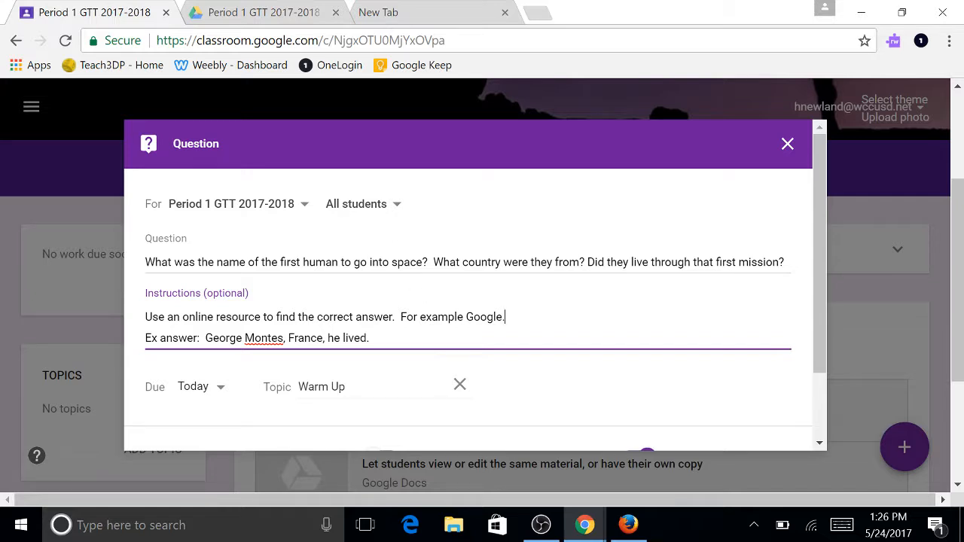
{"action": "scroll", "coordinate": [878, 455], "scroll_direction": "down", "scroll_amount": 2}
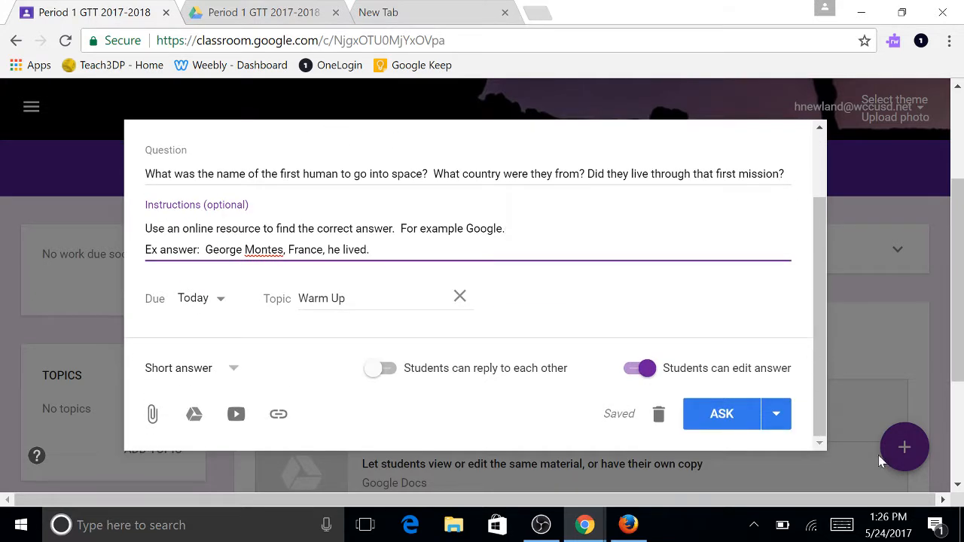
{"action": "left_click", "coordinate": [720, 416]}
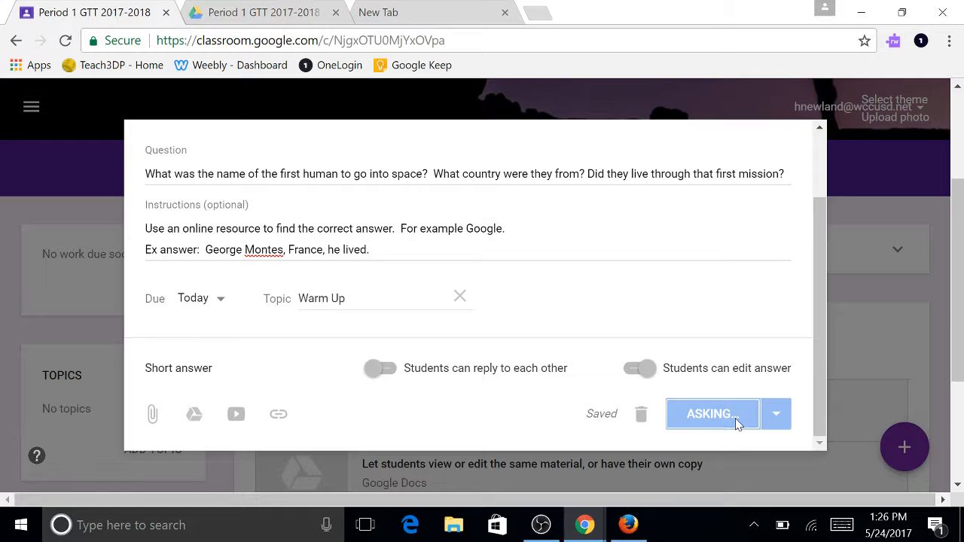
Step: Examine the posted warm-up question in the class stream, including its topic, due date, instructions and done/not done counters
{"action": "scroll", "coordinate": [508, 371], "scroll_direction": "down", "scroll_amount": 2}
{"action": "scroll", "coordinate": [506, 371], "scroll_direction": "up", "scroll_amount": 1}
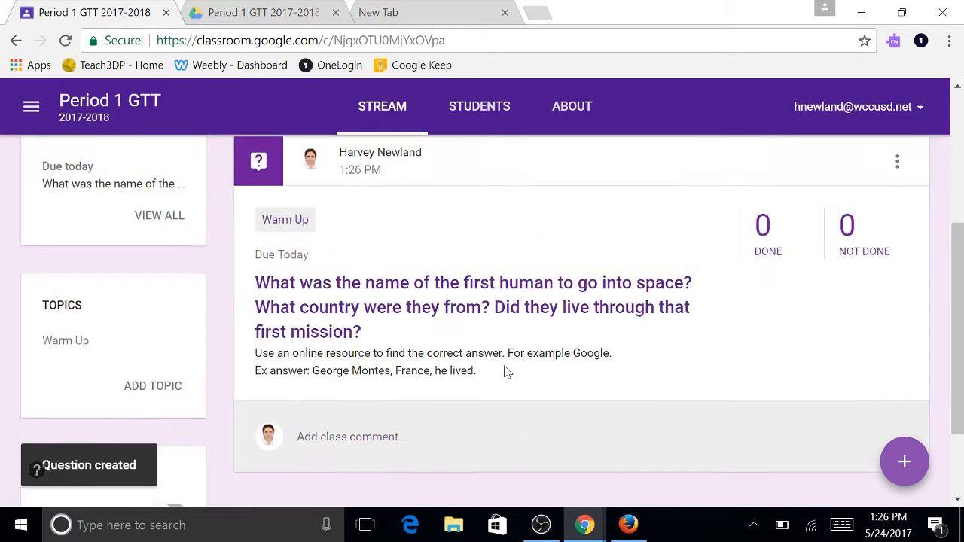
{"action": "scroll", "coordinate": [578, 370], "scroll_direction": "up", "scroll_amount": 2}
{"action": "scroll", "coordinate": [390, 347], "scroll_direction": "down", "scroll_amount": 2}
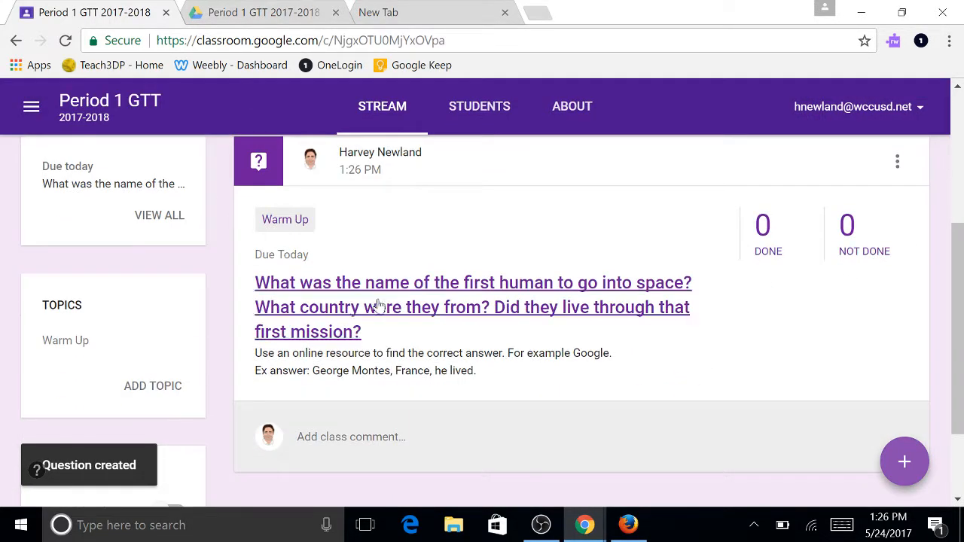
{"action": "scroll", "coordinate": [556, 429], "scroll_direction": "up", "scroll_amount": 1}
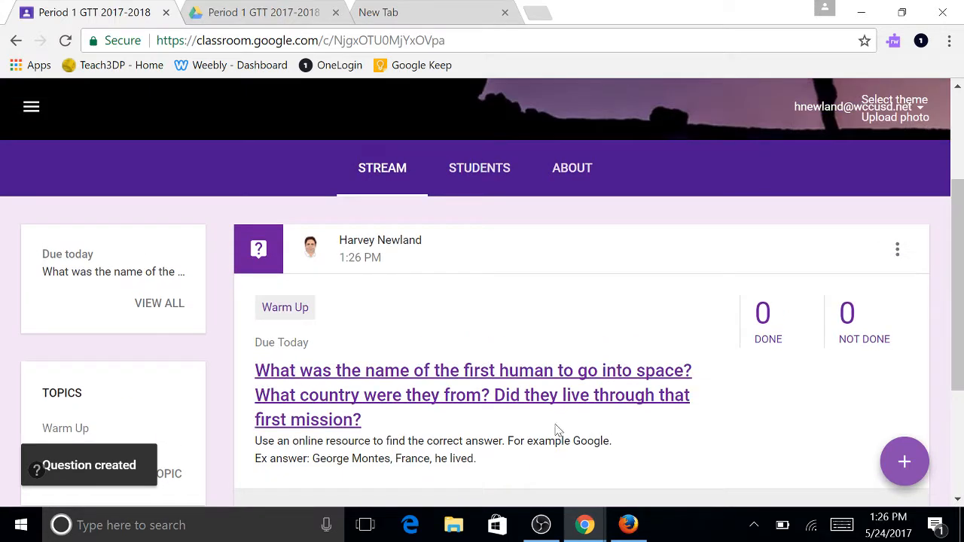
{"action": "scroll", "coordinate": [600, 473], "scroll_direction": "down", "scroll_amount": 1}
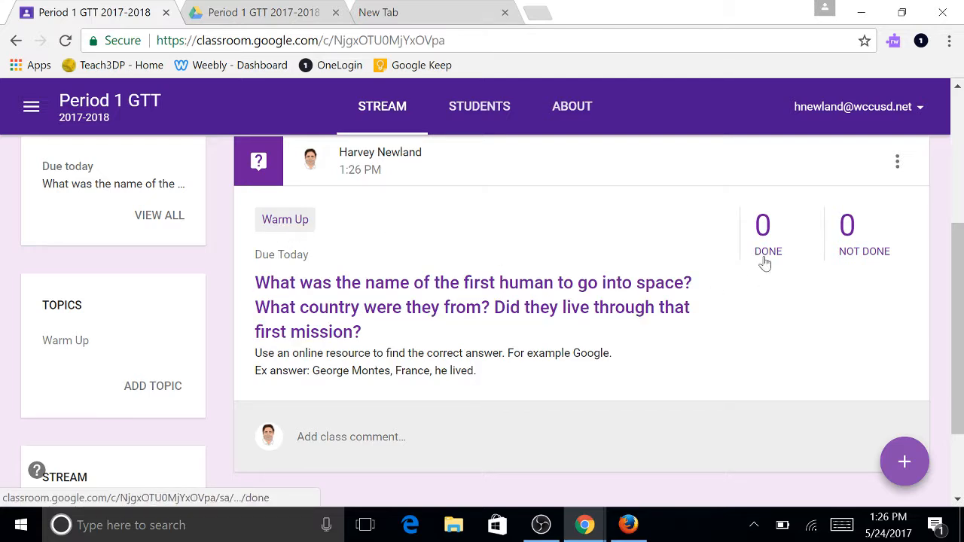
{"action": "scroll", "coordinate": [700, 283], "scroll_direction": "down", "scroll_amount": 2}
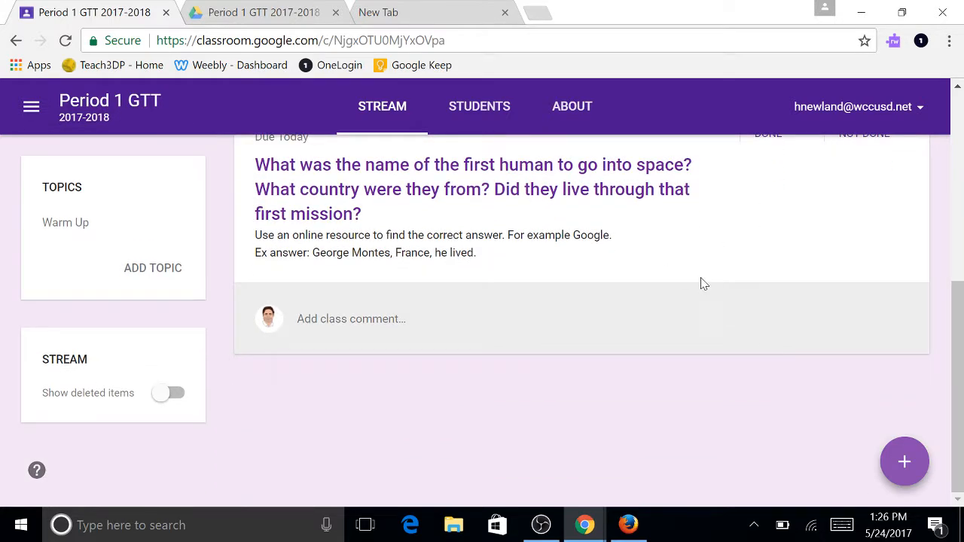
{"action": "scroll", "coordinate": [700, 283], "scroll_direction": "up", "scroll_amount": 2}
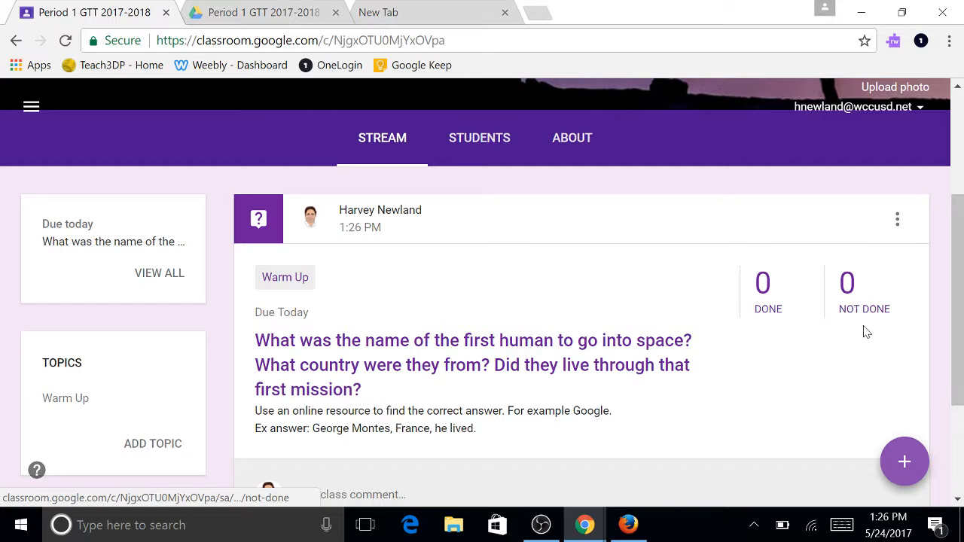
{"action": "scroll", "coordinate": [459, 360], "scroll_direction": "up", "scroll_amount": 1}
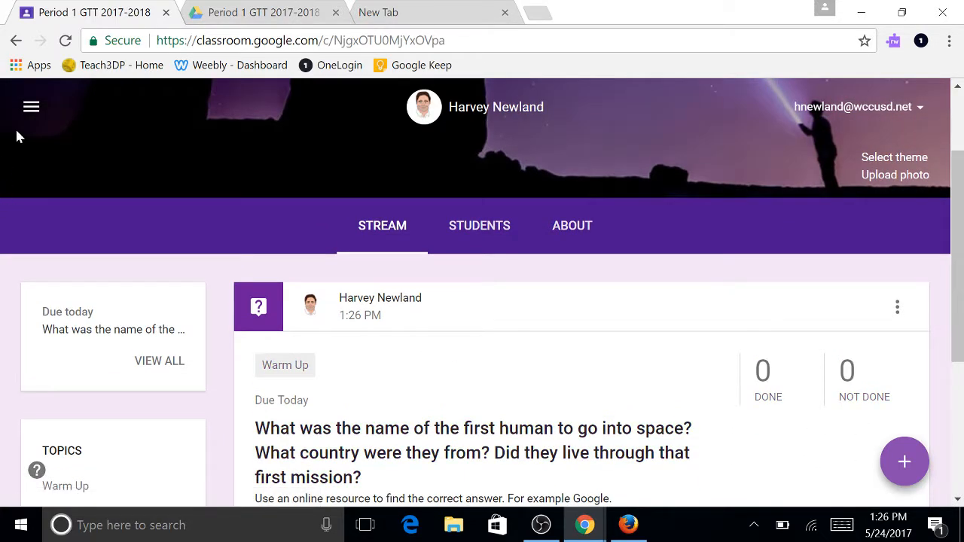
Step: Switch to the Period 3 GTT 2016-2017 class and find its May 22 Warm Up question about the first human in space
{"action": "left_click", "coordinate": [30, 108]}
{"action": "scroll", "coordinate": [96, 341], "scroll_direction": "down", "scroll_amount": 1}
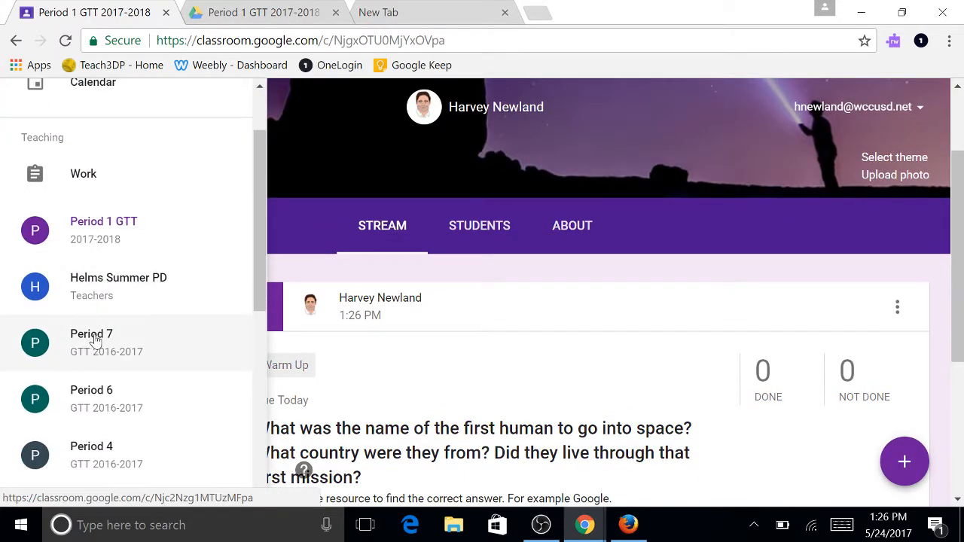
{"action": "scroll", "coordinate": [96, 341], "scroll_direction": "down", "scroll_amount": 2}
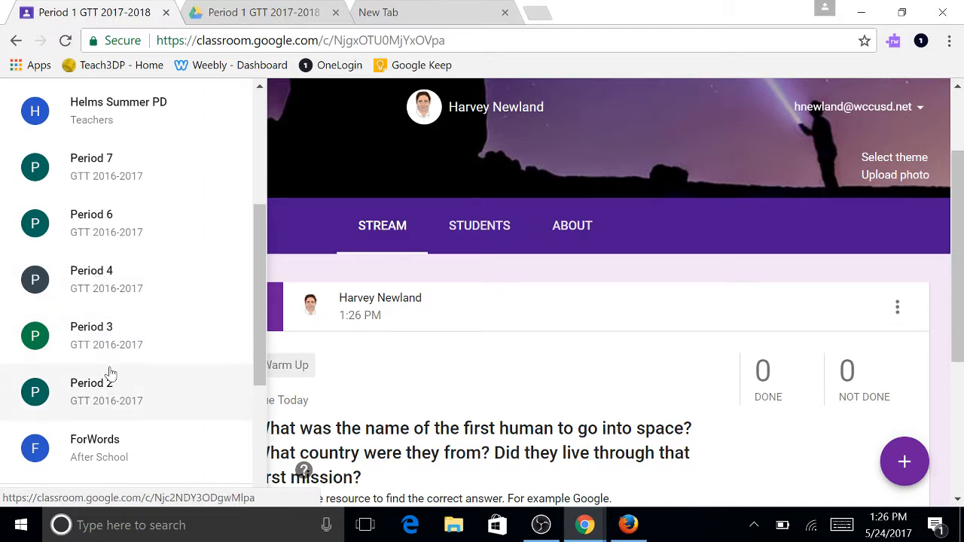
{"action": "left_click", "coordinate": [102, 341]}
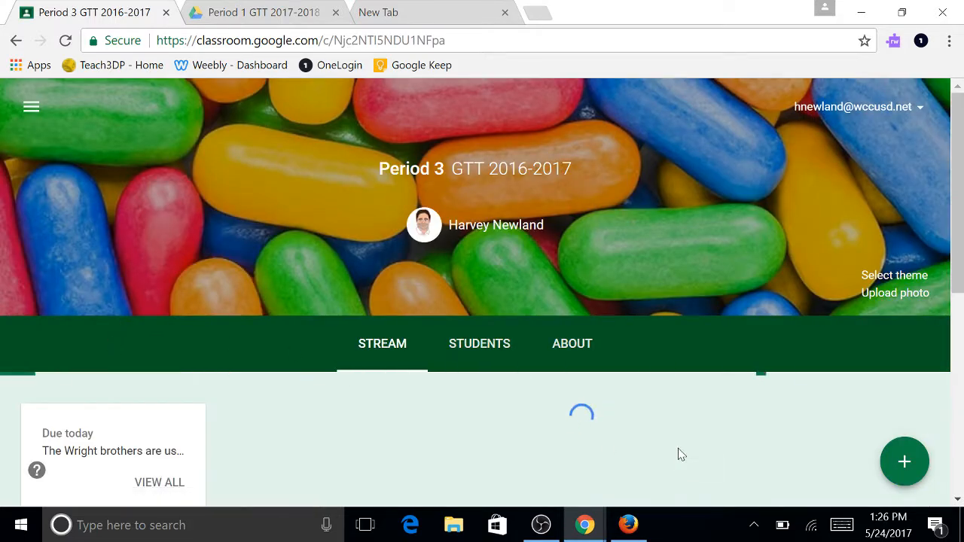
{"action": "scroll", "coordinate": [643, 432], "scroll_direction": "down", "scroll_amount": 3}
{"action": "scroll", "coordinate": [634, 427], "scroll_direction": "down", "scroll_amount": 10}
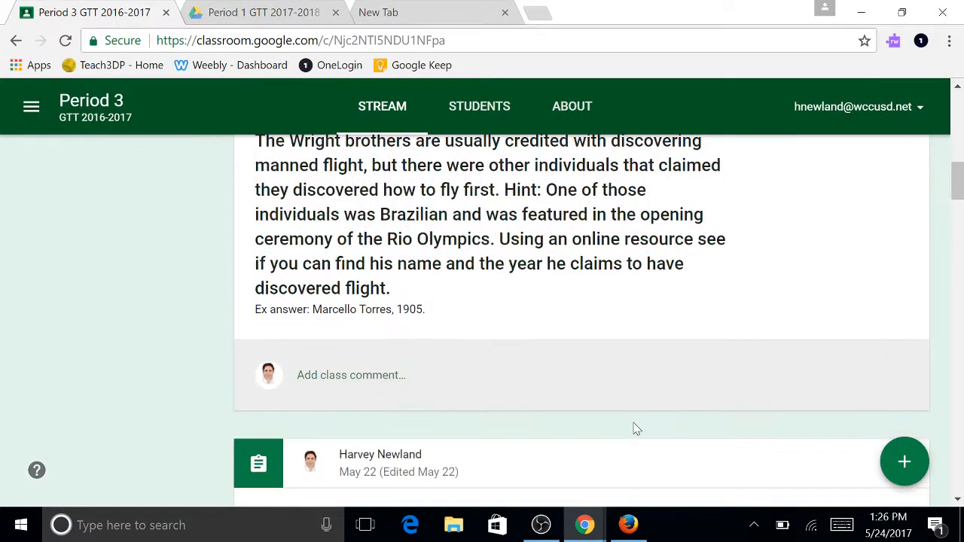
{"action": "scroll", "coordinate": [635, 432], "scroll_direction": "down", "scroll_amount": 7}
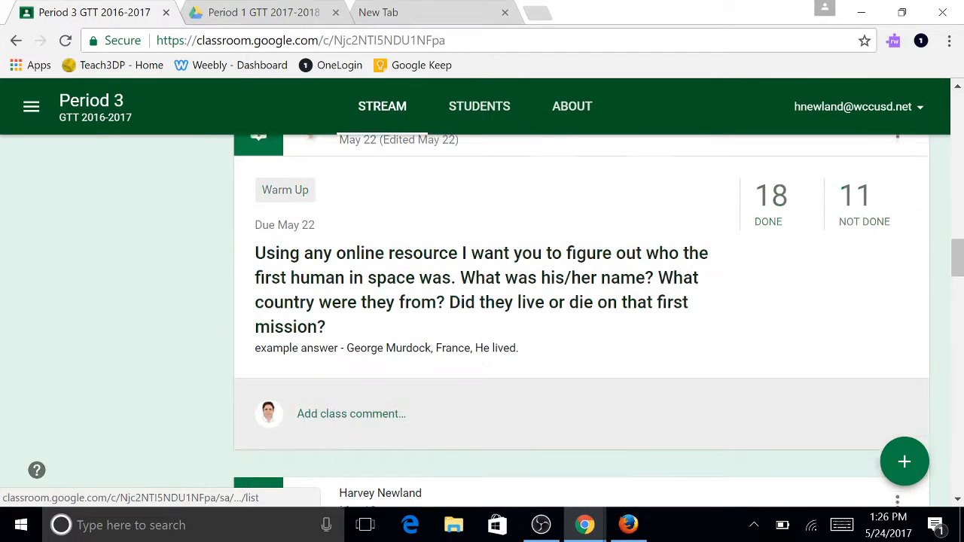
{"action": "scroll", "coordinate": [635, 432], "scroll_direction": "up", "scroll_amount": 1}
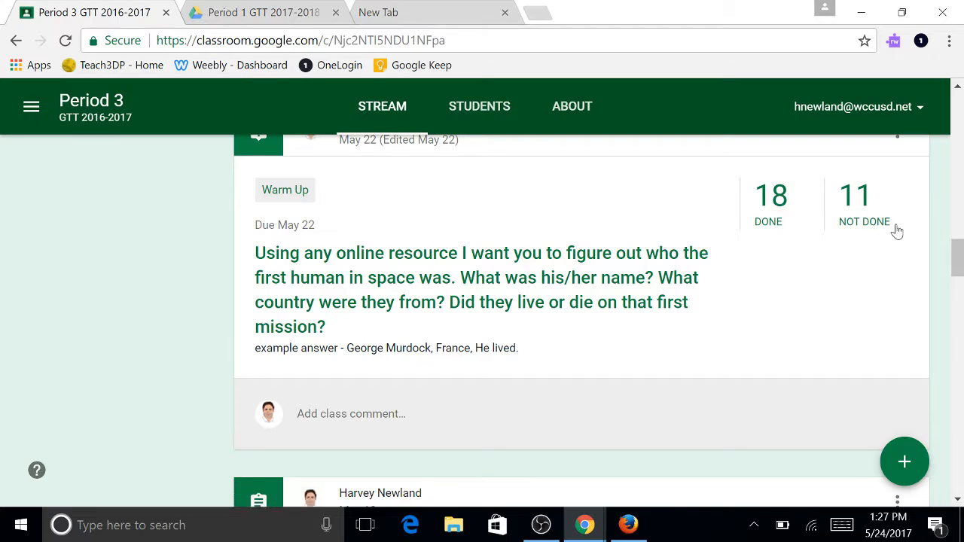
Step: Open the answers from students marked as done on the first-human-in-space question and read the first few
{"action": "left_click", "coordinate": [775, 205]}
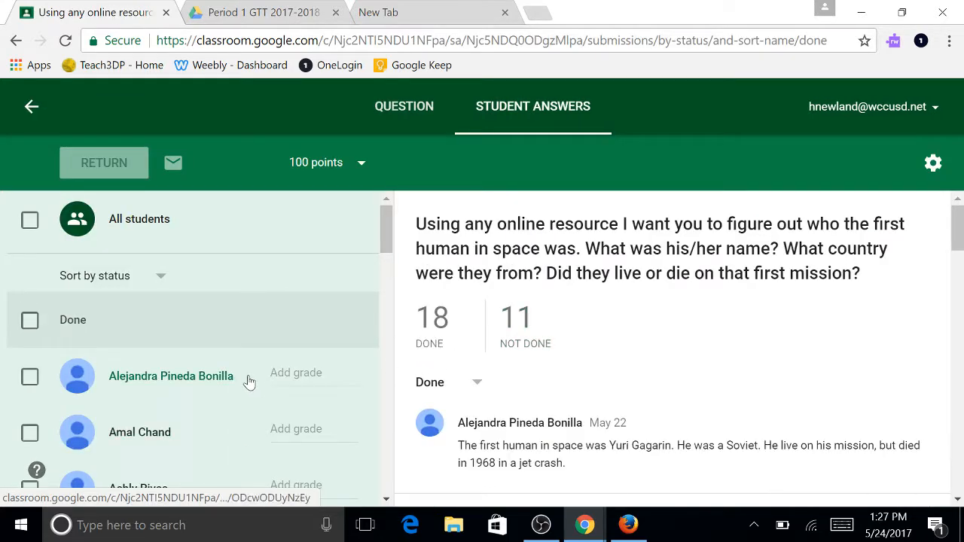
{"action": "scroll", "coordinate": [263, 373], "scroll_direction": "down", "scroll_amount": 1}
{"action": "scroll", "coordinate": [578, 417], "scroll_direction": "down", "scroll_amount": 1}
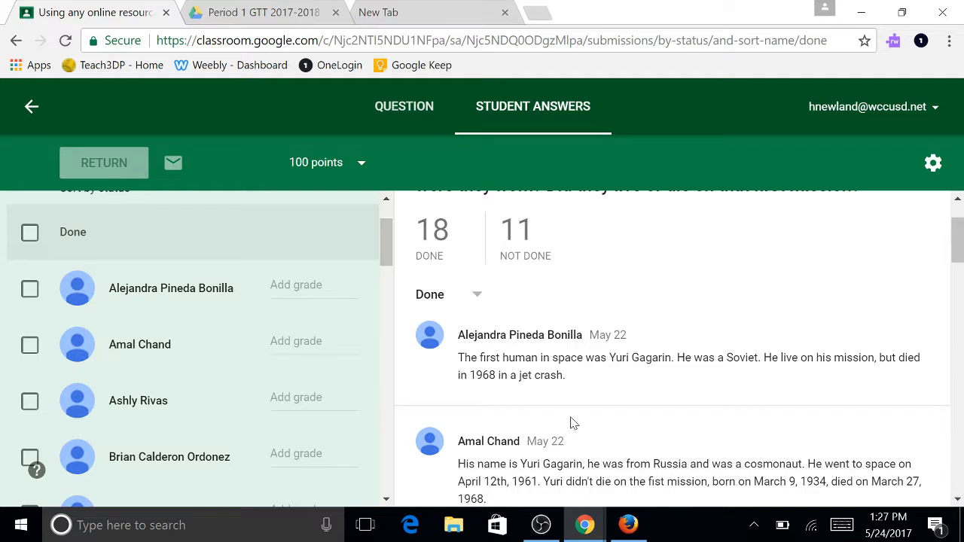
{"action": "scroll", "coordinate": [572, 420], "scroll_direction": "down", "scroll_amount": 1}
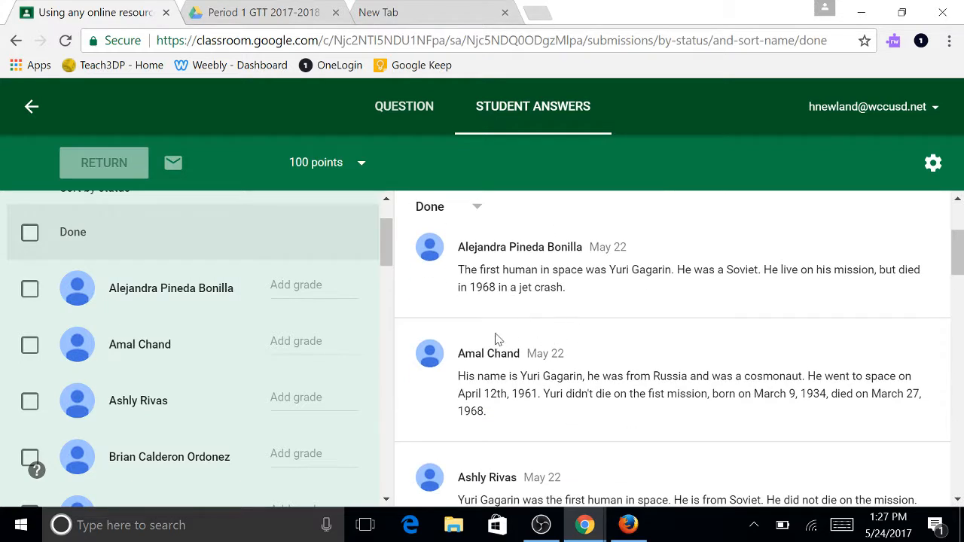
{"action": "scroll", "coordinate": [494, 332], "scroll_direction": "up", "scroll_amount": 1}
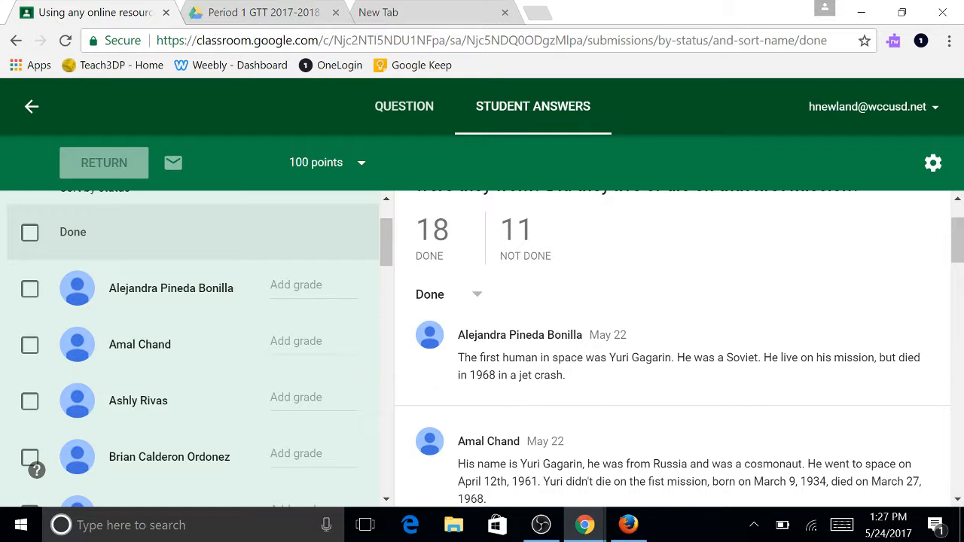
Step: Set the question's point value to 5 and confirm the update
{"action": "left_click", "coordinate": [320, 163]}
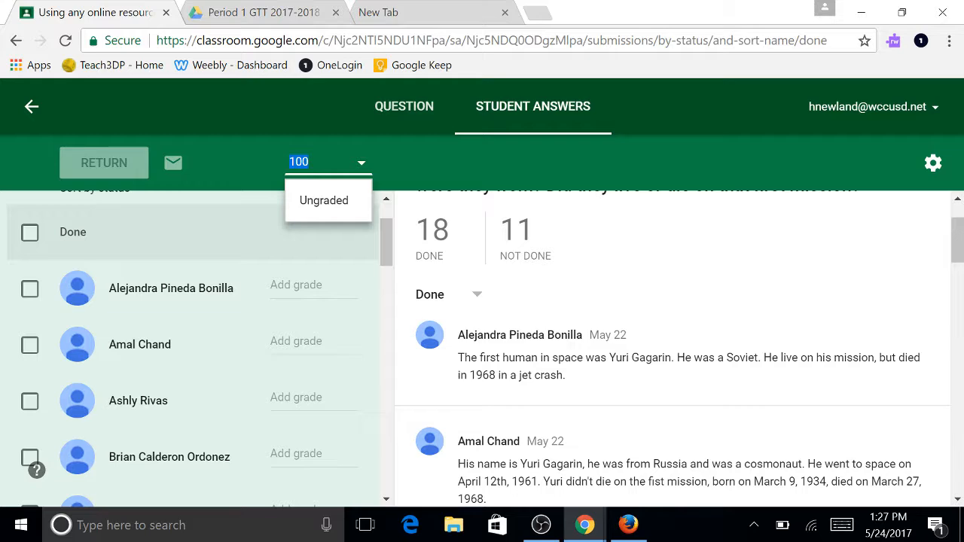
{"action": "type", "text": "5"}
{"action": "left_click", "coordinate": [392, 151]}
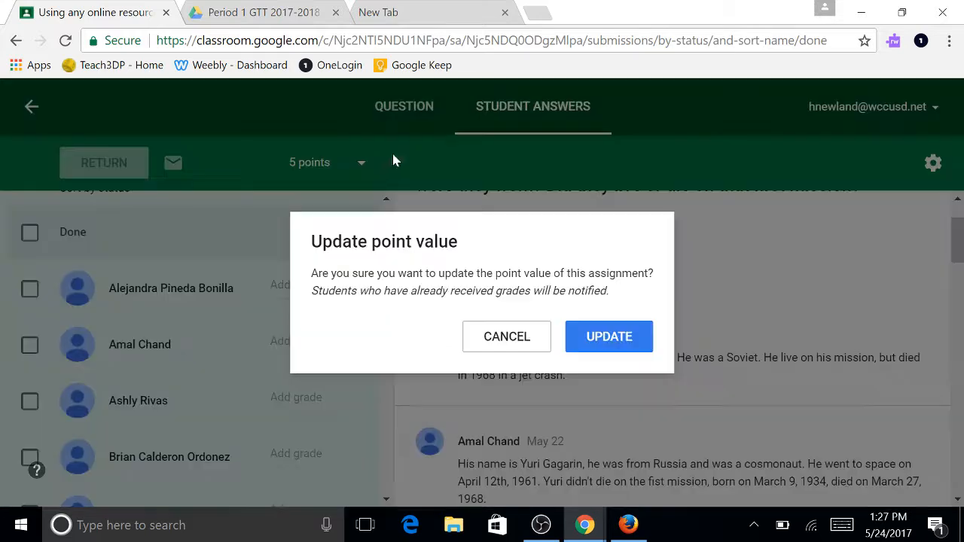
{"action": "left_click", "coordinate": [624, 339]}
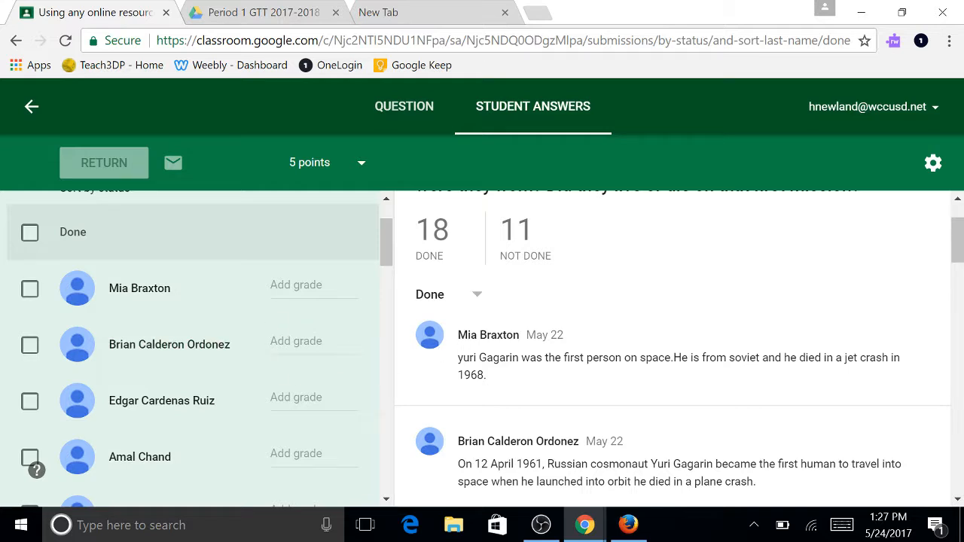
Step: Give the first student in the Done group a grade of 5 out of 5
{"action": "left_click", "coordinate": [298, 286]}
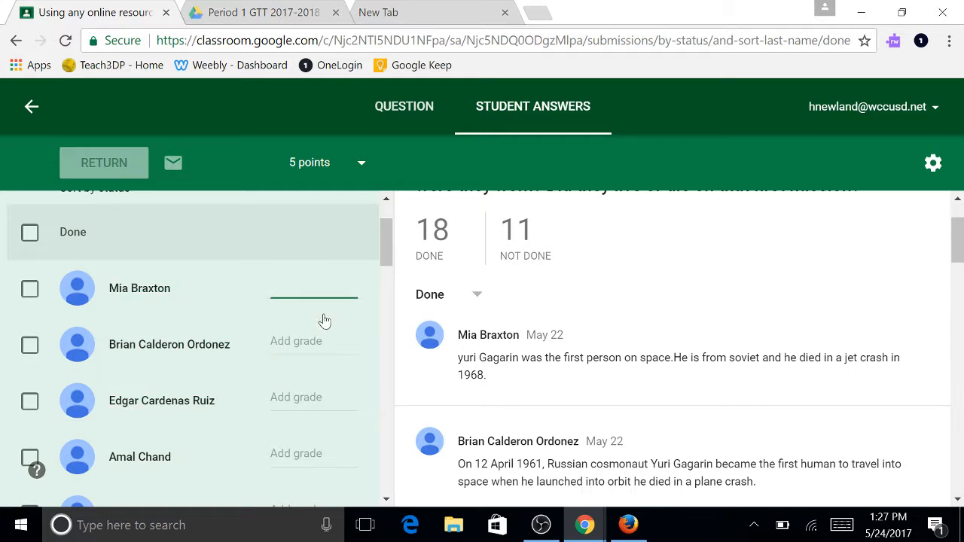
{"action": "type", "text": "5/5"}
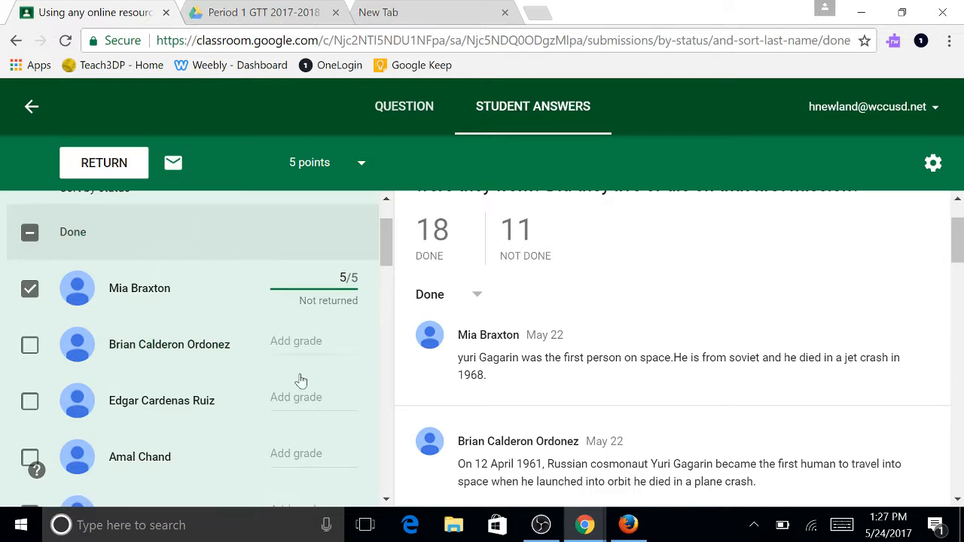
{"action": "scroll", "coordinate": [304, 380], "scroll_direction": "down", "scroll_amount": 2}
{"action": "scroll", "coordinate": [305, 378], "scroll_direction": "down", "scroll_amount": 4}
{"action": "scroll", "coordinate": [306, 377], "scroll_direction": "up", "scroll_amount": 6}
{"action": "scroll", "coordinate": [336, 233], "scroll_direction": "up", "scroll_amount": 2}
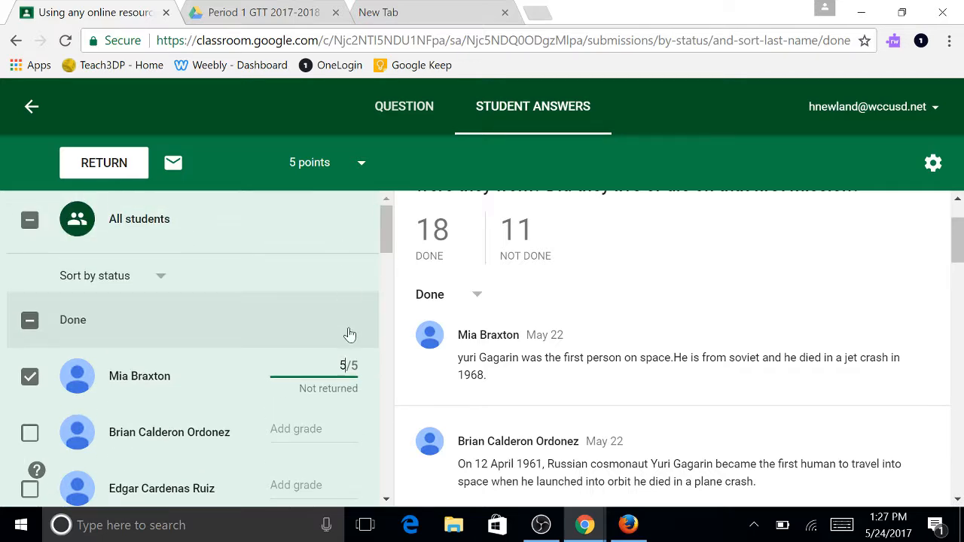
Step: Give the first student in the Not done group a grade of 0 out of 5
{"action": "scroll", "coordinate": [580, 355], "scroll_direction": "up", "scroll_amount": 1}
{"action": "scroll", "coordinate": [545, 347], "scroll_direction": "down", "scroll_amount": 2}
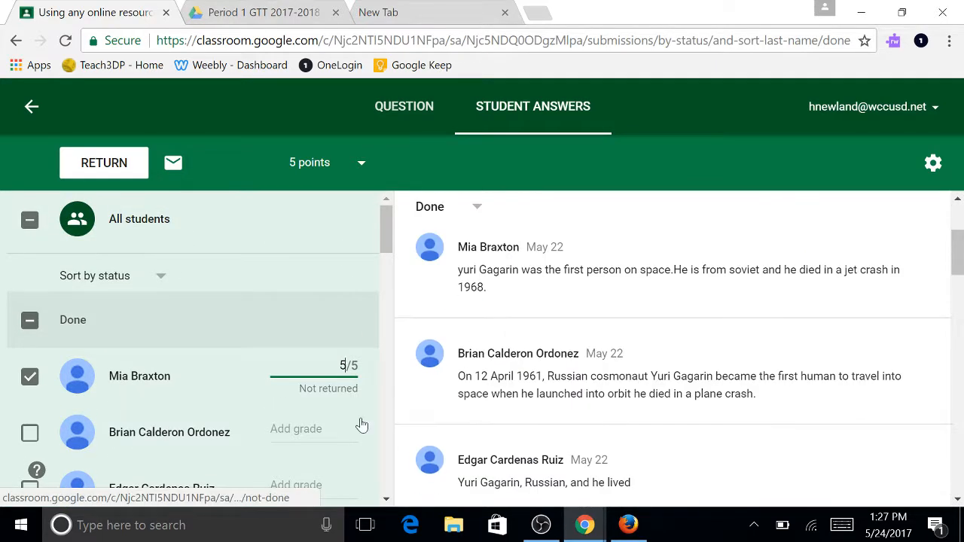
{"action": "scroll", "coordinate": [362, 424], "scroll_direction": "down", "scroll_amount": 5}
{"action": "scroll", "coordinate": [308, 420], "scroll_direction": "down", "scroll_amount": 7}
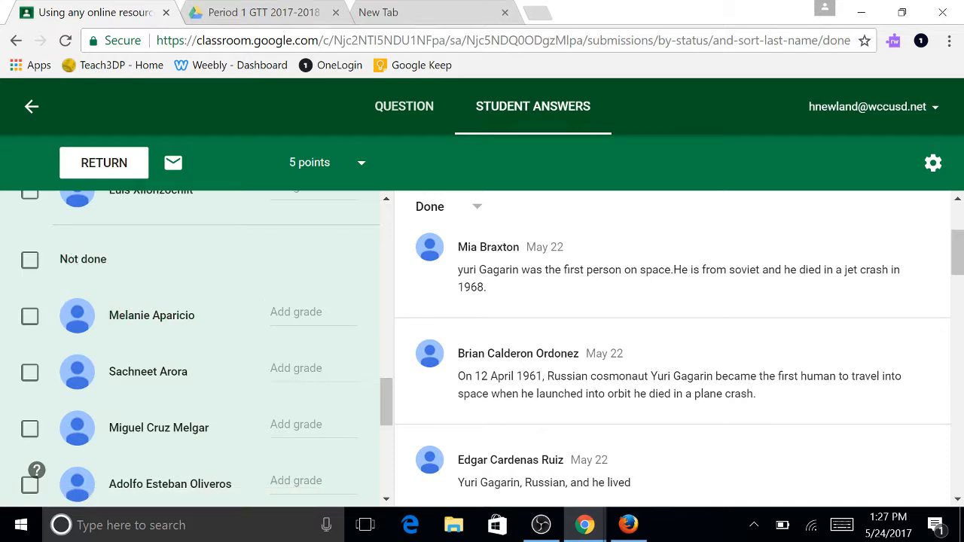
{"action": "scroll", "coordinate": [322, 322], "scroll_direction": "up", "scroll_amount": 13}
{"action": "scroll", "coordinate": [328, 382], "scroll_direction": "down", "scroll_amount": 6}
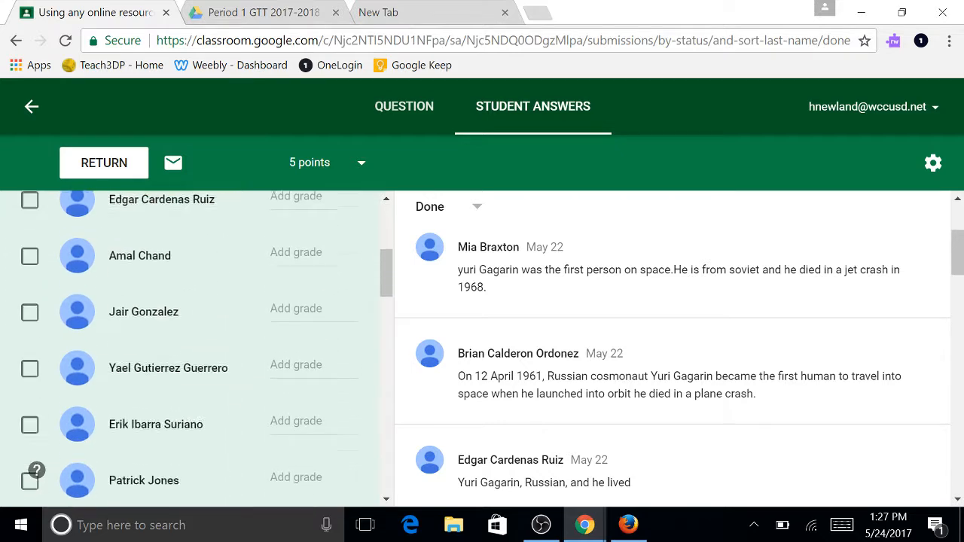
{"action": "scroll", "coordinate": [315, 390], "scroll_direction": "down", "scroll_amount": 3}
{"action": "scroll", "coordinate": [320, 316], "scroll_direction": "up", "scroll_amount": 2}
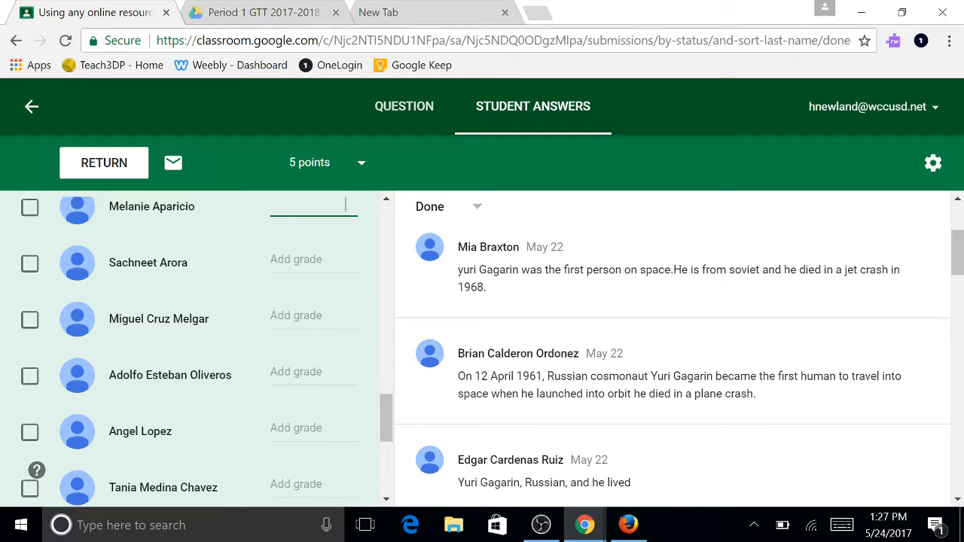
{"action": "type", "text": "0"}
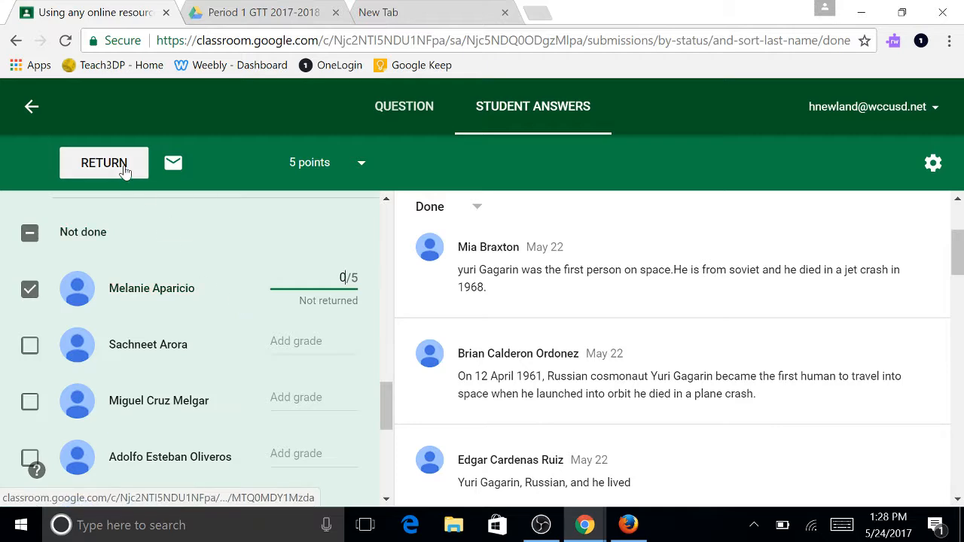
Step: Read through the remaining answers submitted by the students who are done
{"action": "scroll", "coordinate": [484, 301], "scroll_direction": "down", "scroll_amount": 5}
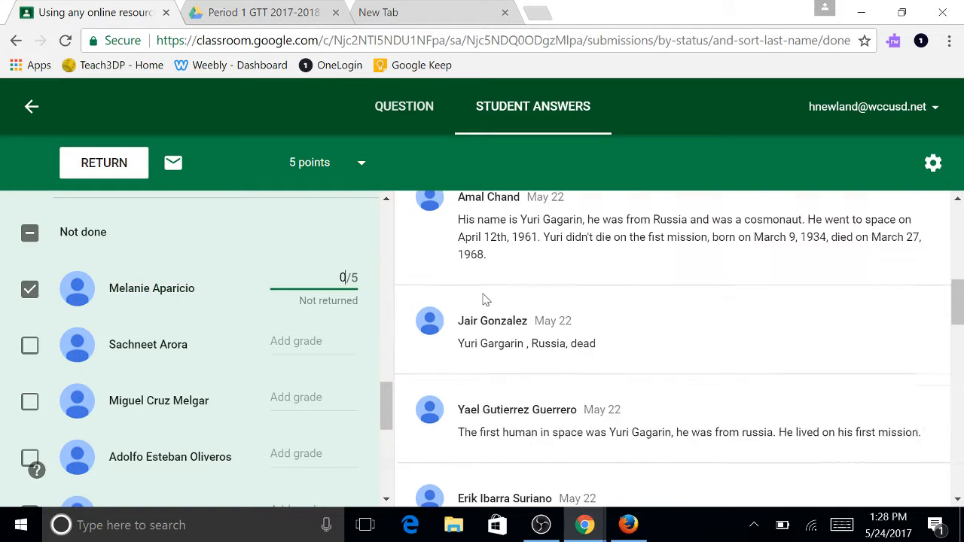
{"action": "scroll", "coordinate": [484, 301], "scroll_direction": "up", "scroll_amount": 5}
{"action": "scroll", "coordinate": [482, 299], "scroll_direction": "down", "scroll_amount": 10}
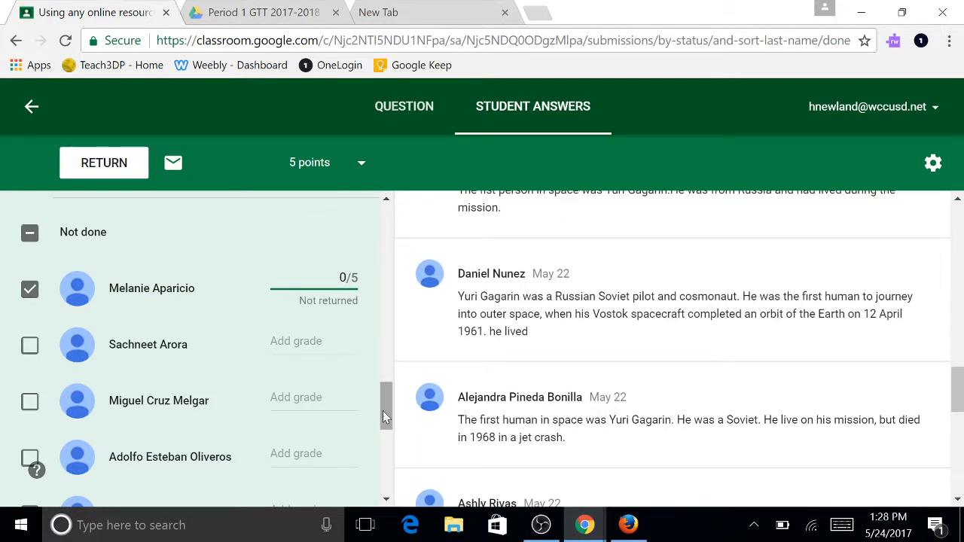
Step: Look over the ungraded students in the Done group and the last submitted answers
{"action": "left_click_drag", "start_coordinate": [387, 414], "coordinate": [400, 256]}
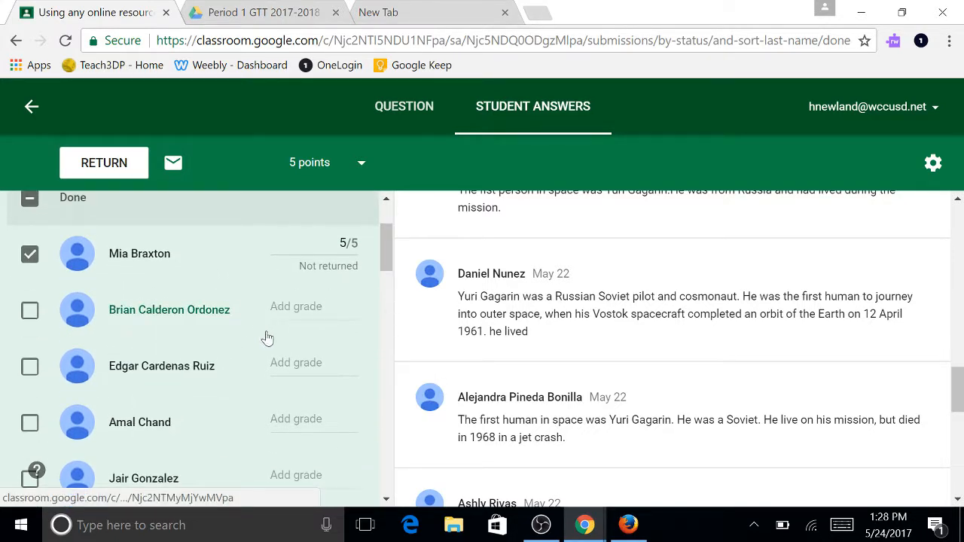
{"action": "scroll", "coordinate": [267, 338], "scroll_direction": "down", "scroll_amount": 2}
{"action": "scroll", "coordinate": [627, 373], "scroll_direction": "down", "scroll_amount": 5}
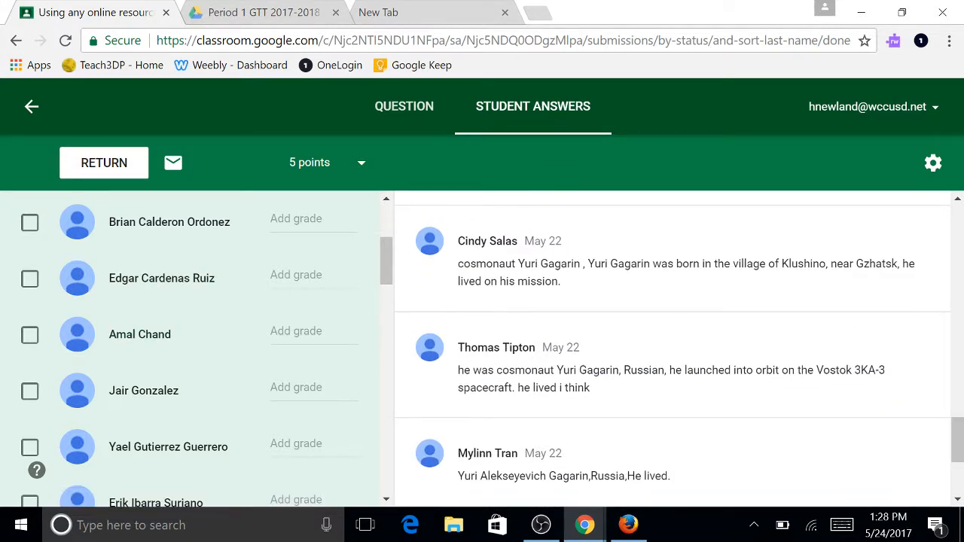
Step: Leave the Period 3 student answers and open the Period 1 GTT 2017-2018 class
{"action": "left_click", "coordinate": [31, 106]}
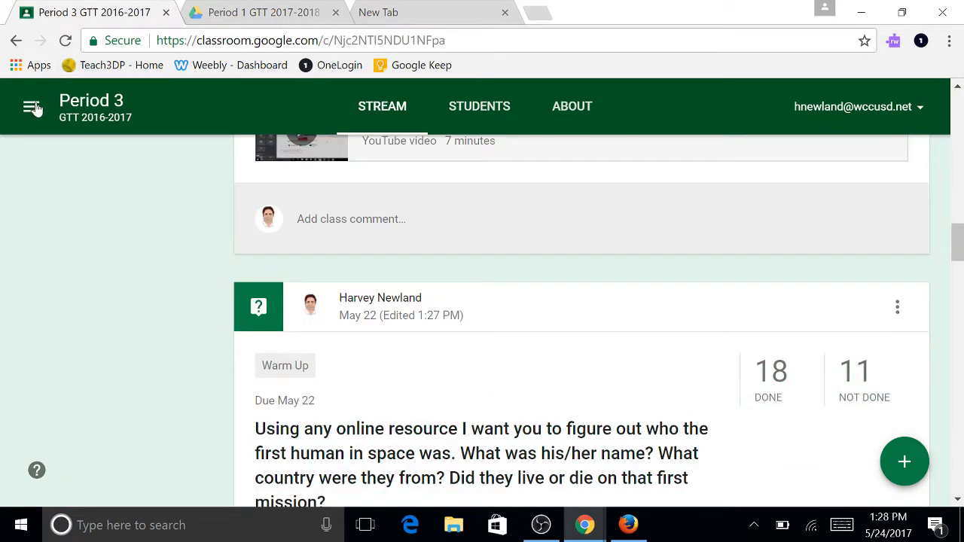
{"action": "left_click", "coordinate": [31, 107]}
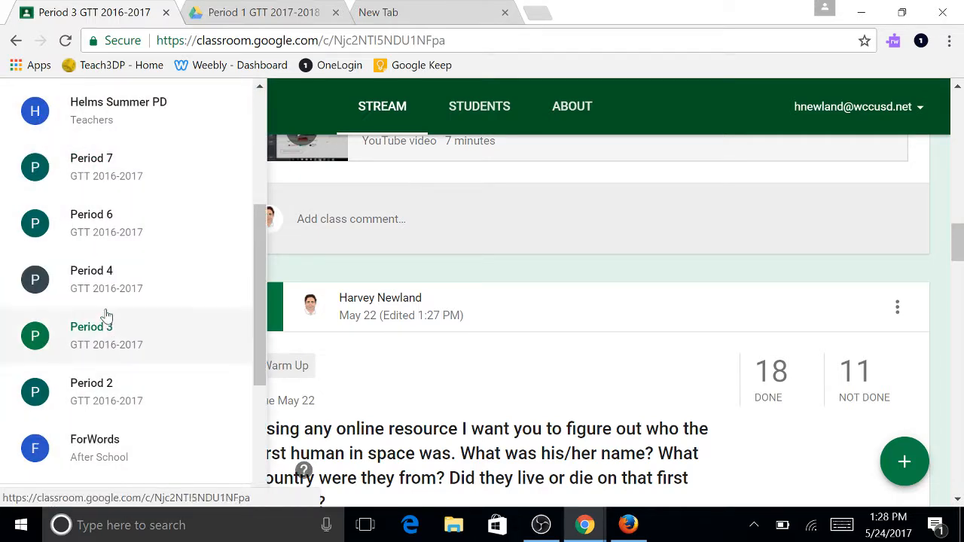
{"action": "scroll", "coordinate": [101, 279], "scroll_direction": "down", "scroll_amount": 3}
{"action": "scroll", "coordinate": [116, 345], "scroll_direction": "up", "scroll_amount": 4}
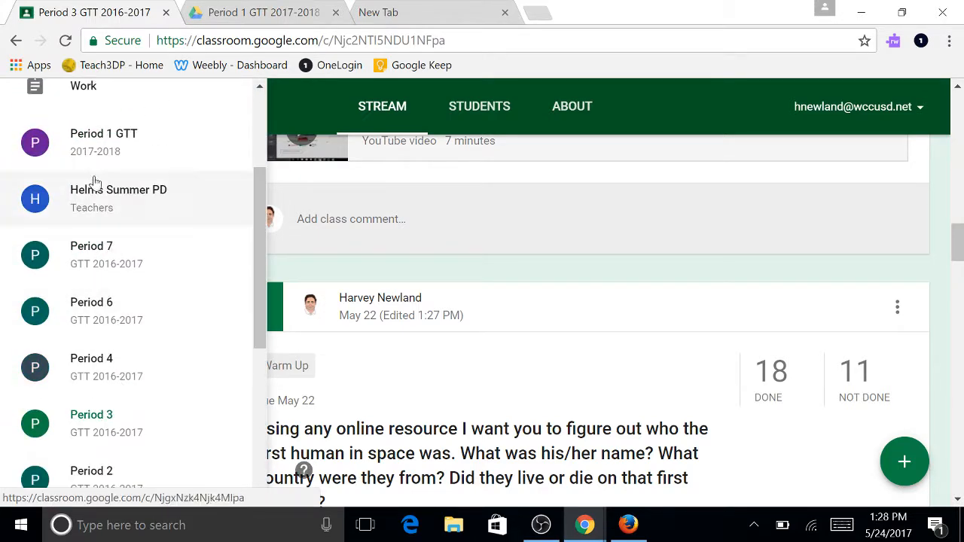
{"action": "left_click", "coordinate": [95, 143]}
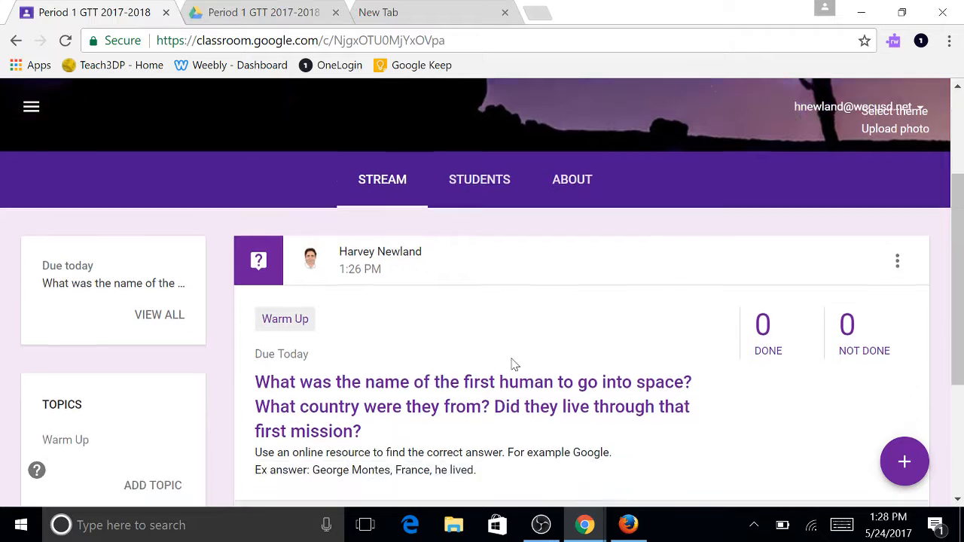
Step: Review the posted Warm Up question about the first human in space in the class stream
{"action": "scroll", "coordinate": [511, 364], "scroll_direction": "down", "scroll_amount": 2}
{"action": "scroll", "coordinate": [491, 291], "scroll_direction": "up", "scroll_amount": 3}
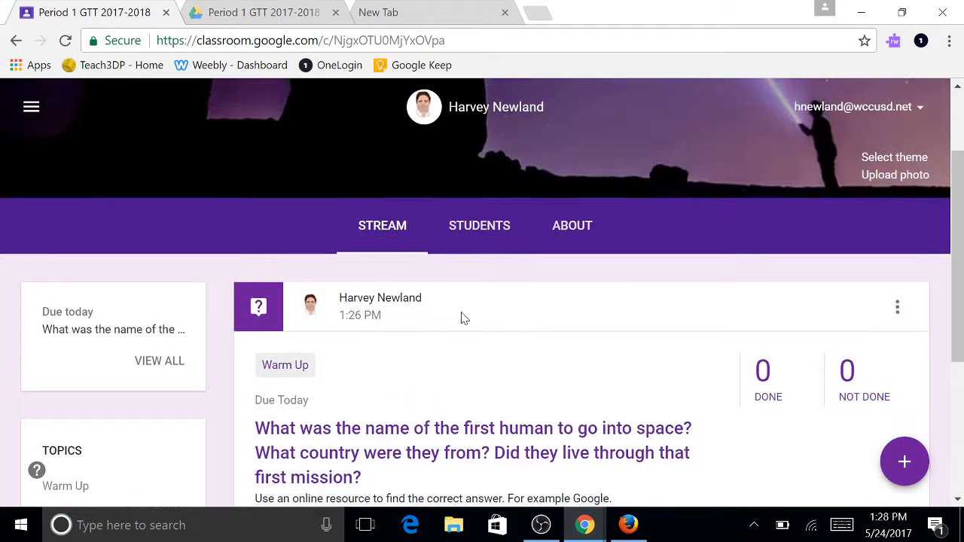
{"action": "scroll", "coordinate": [815, 355], "scroll_direction": "down", "scroll_amount": 3}
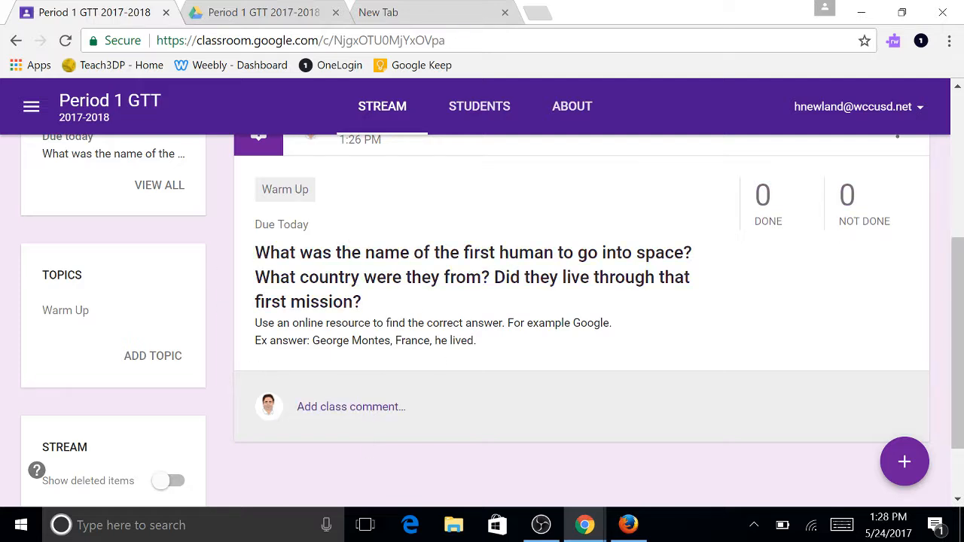
{"action": "scroll", "coordinate": [172, 210], "scroll_direction": "up", "scroll_amount": 4}
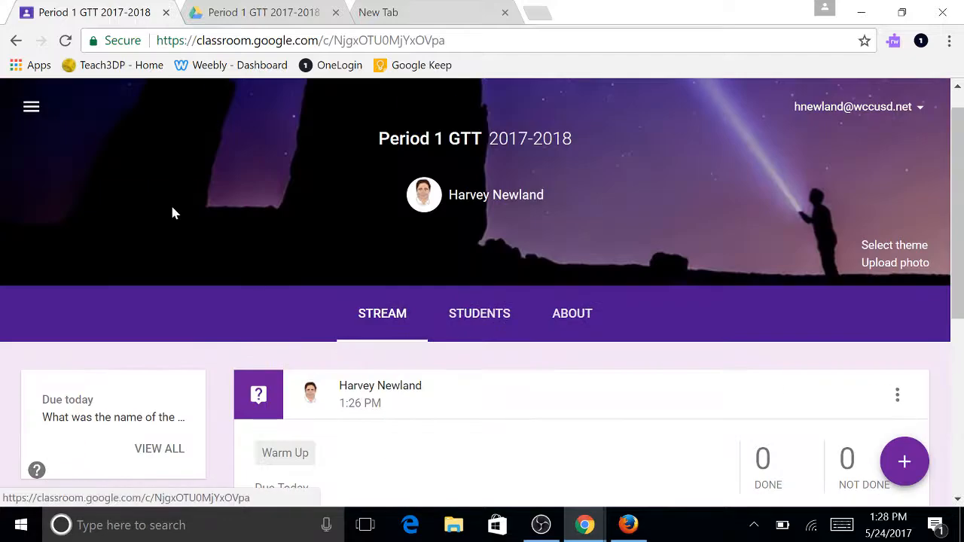